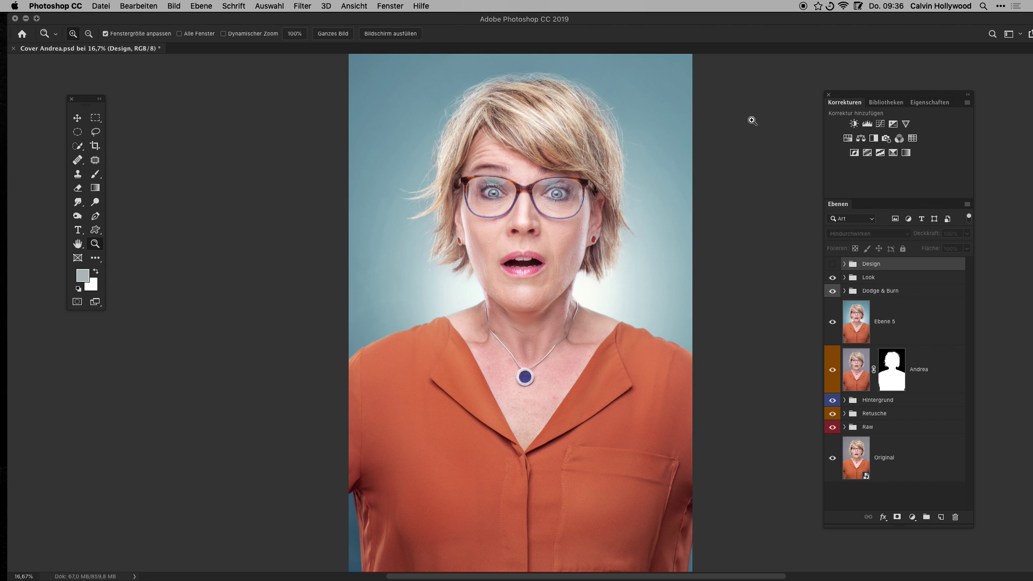
Zoom out to a tiny canvas, then zoom back in until the portrait fills the canvas height.
{"action": "left_click", "coordinate": [547, 285], "text": "alt"}
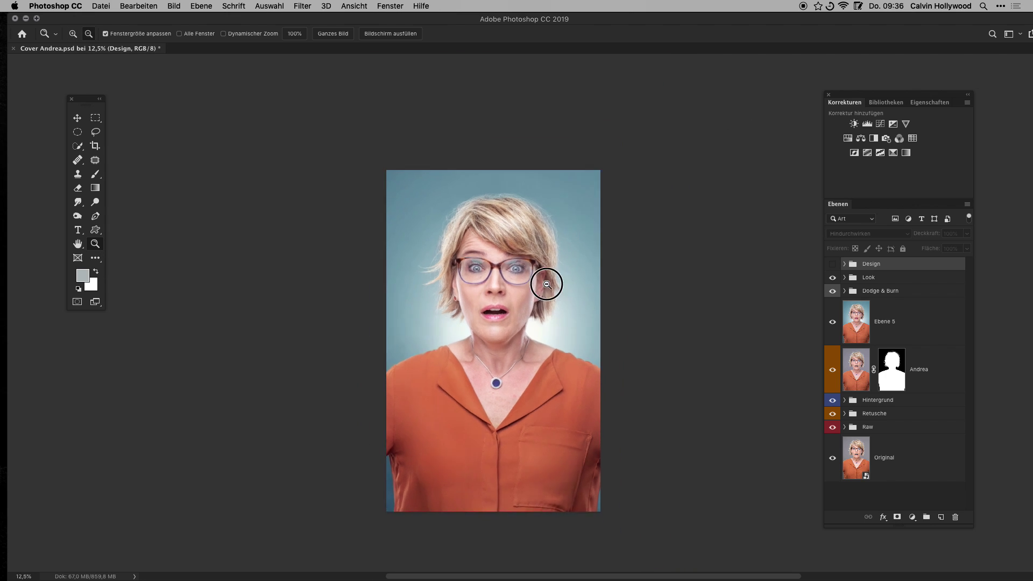
{"action": "left_click", "coordinate": [547, 285], "text": "alt"}
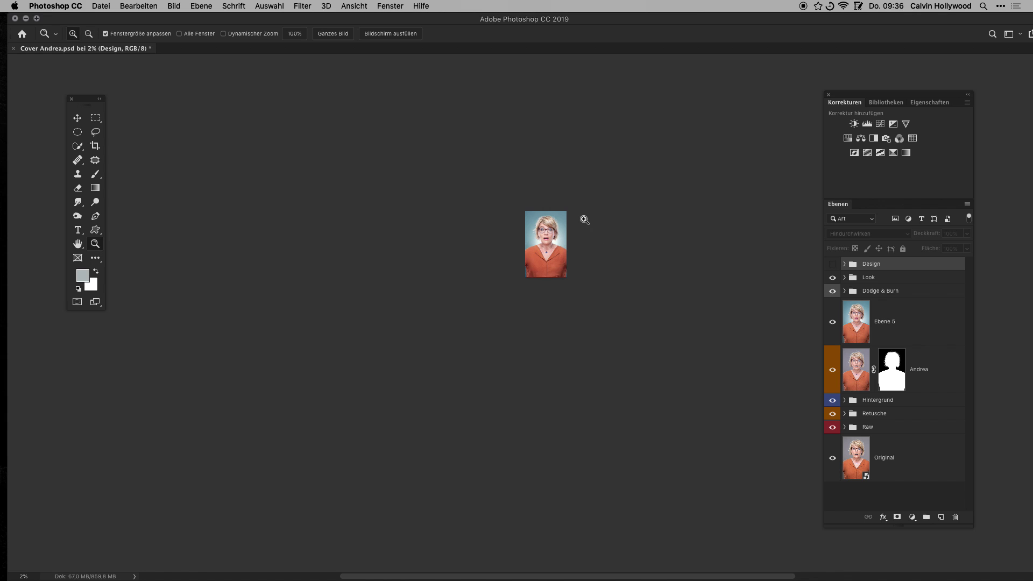
{"action": "left_click", "coordinate": [560, 229]}
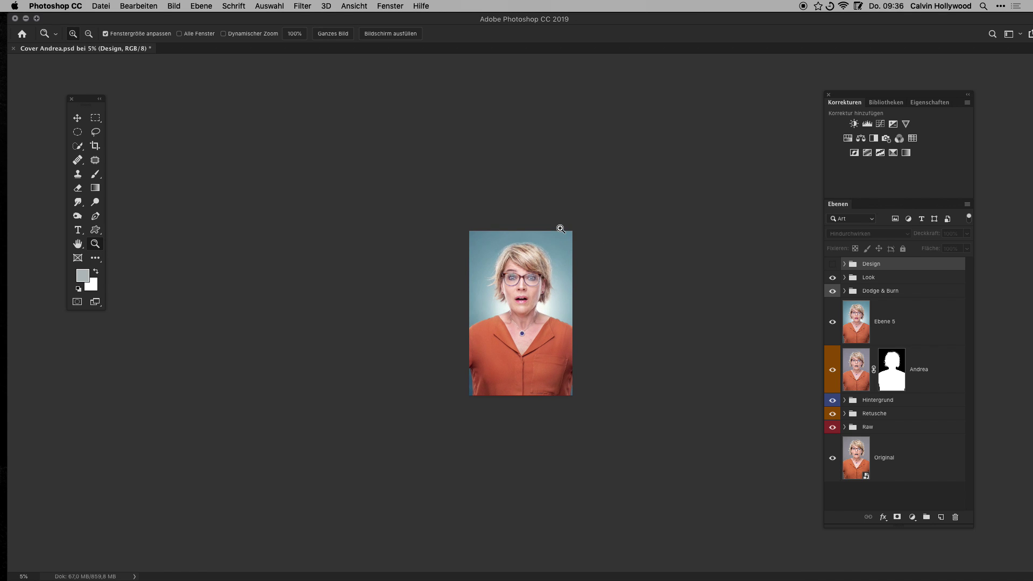
{"action": "left_click", "coordinate": [547, 285]}
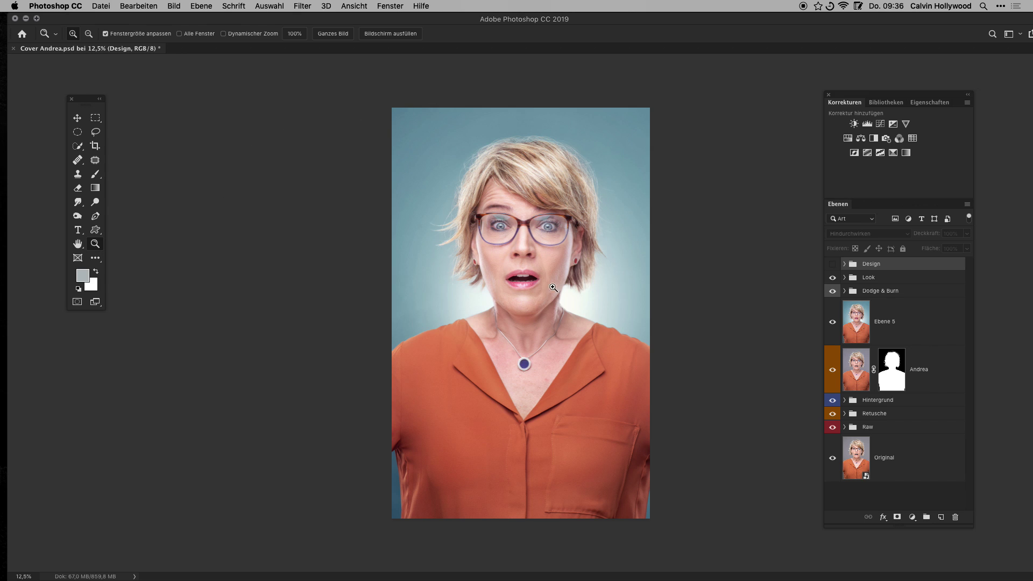
{"action": "left_click", "coordinate": [558, 266]}
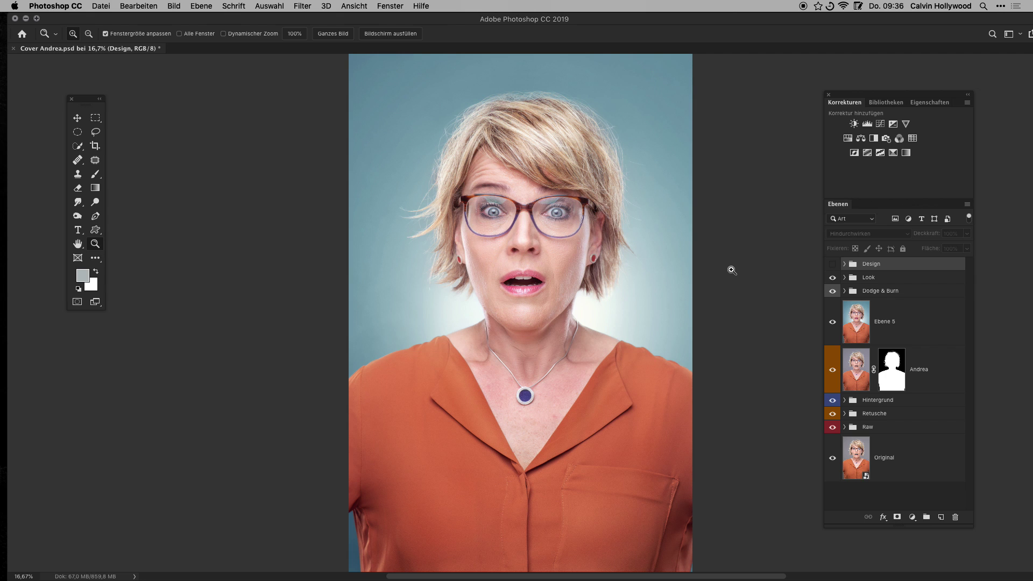
Turn on the Design viewfinder overlay and zoom out to see the whole image.
{"action": "left_click", "coordinate": [832, 263]}
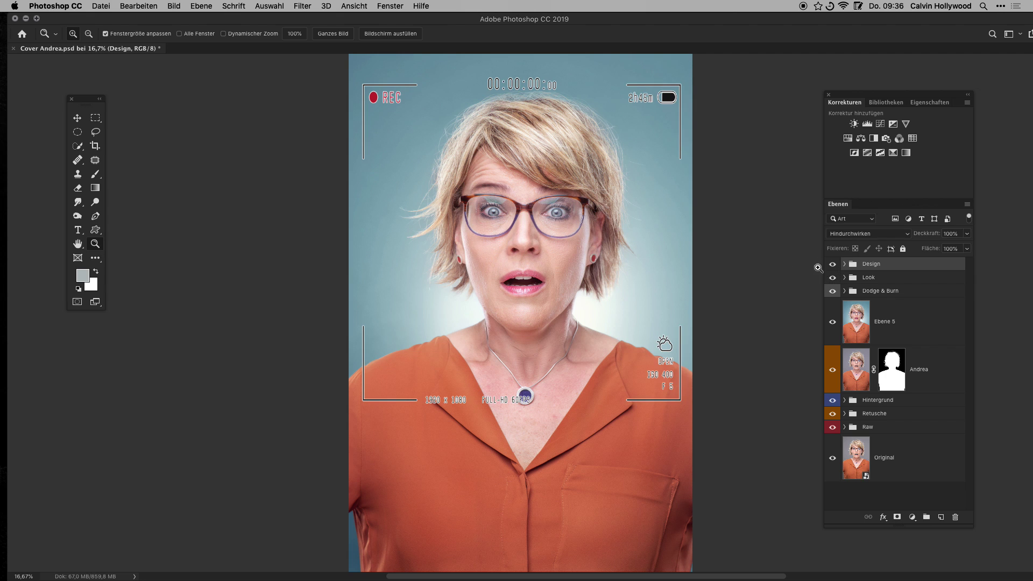
{"action": "left_click", "coordinate": [557, 231], "text": "alt"}
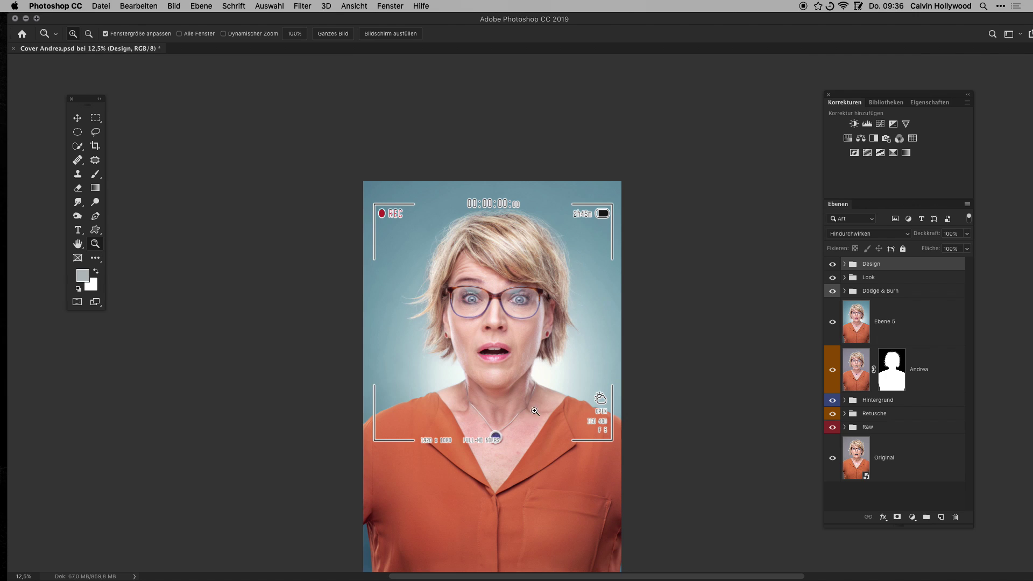
{"action": "scroll", "coordinate": [532, 323], "scroll_direction": "down", "scroll_amount": 3}
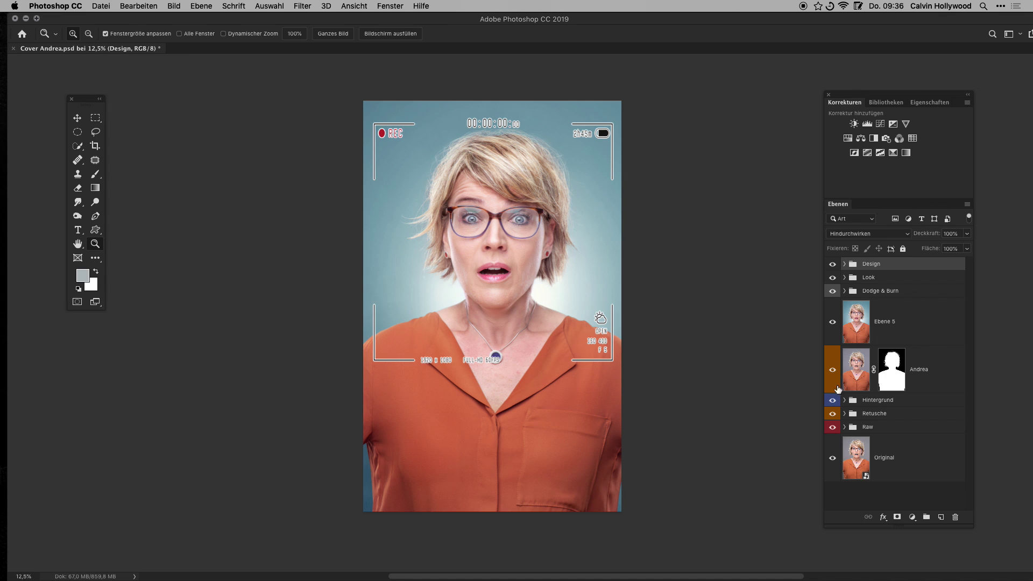
Expand Design, preview the KAMERA LÄUFT headline, then hide it and the Design group.
{"action": "left_click", "coordinate": [844, 263]}
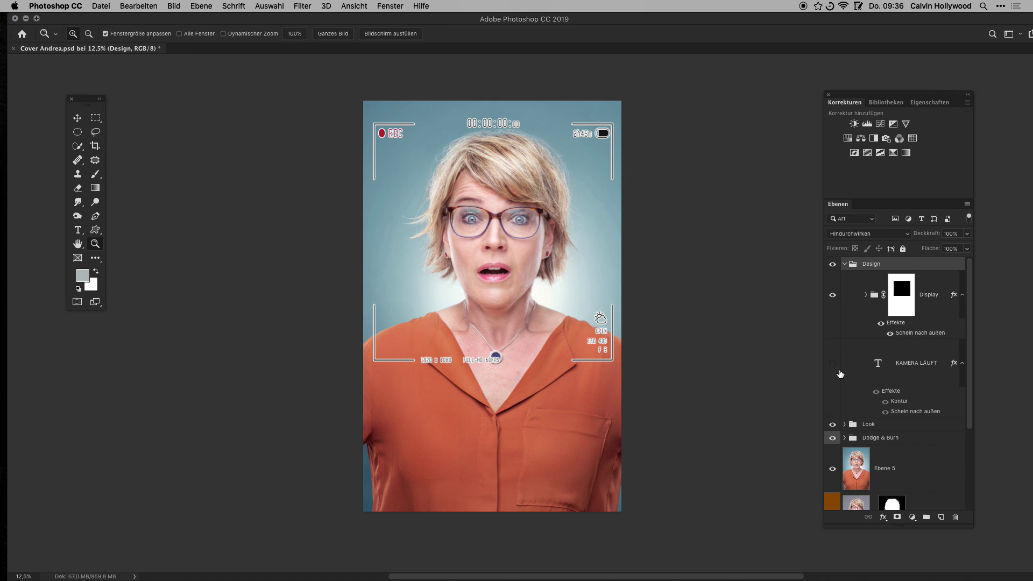
{"action": "left_click", "coordinate": [833, 364]}
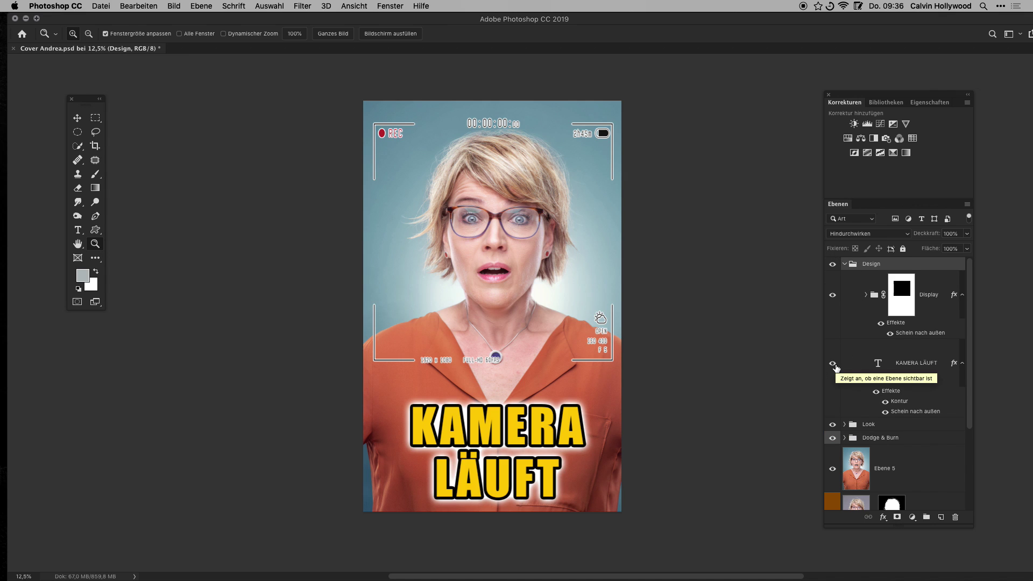
{"action": "left_click", "coordinate": [833, 364]}
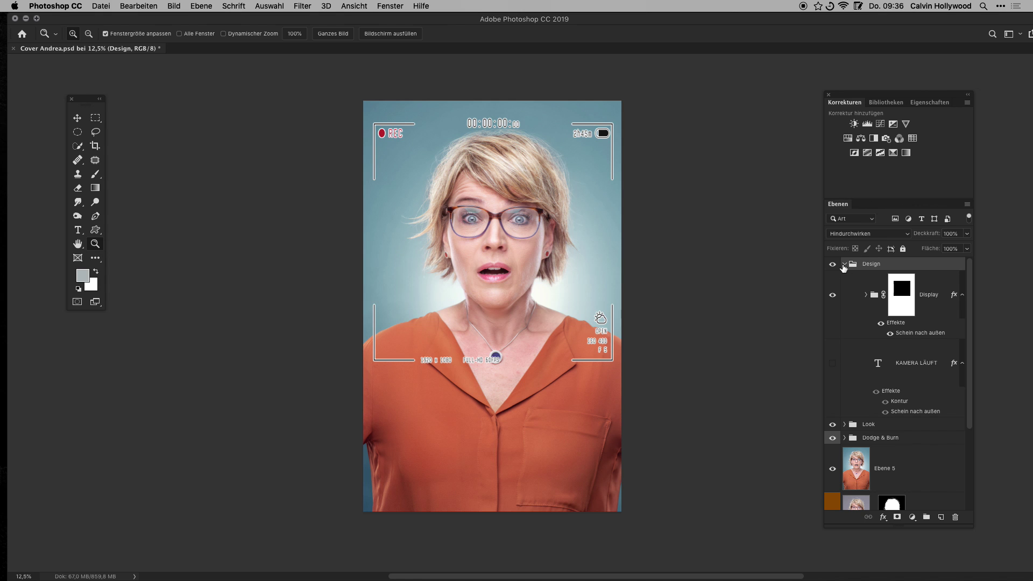
{"action": "left_click", "coordinate": [833, 264]}
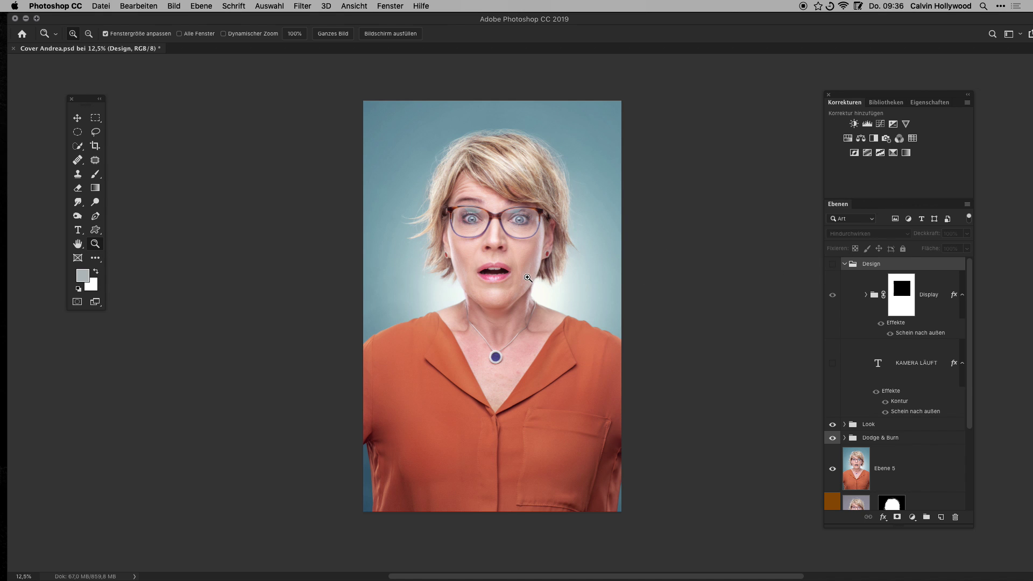
{"action": "left_click", "coordinate": [528, 277]}
Alt-click the Original layer's eye to compare the unedited photo against all edits.
{"action": "scroll", "coordinate": [832, 457], "scroll_direction": "down", "scroll_amount": 5}
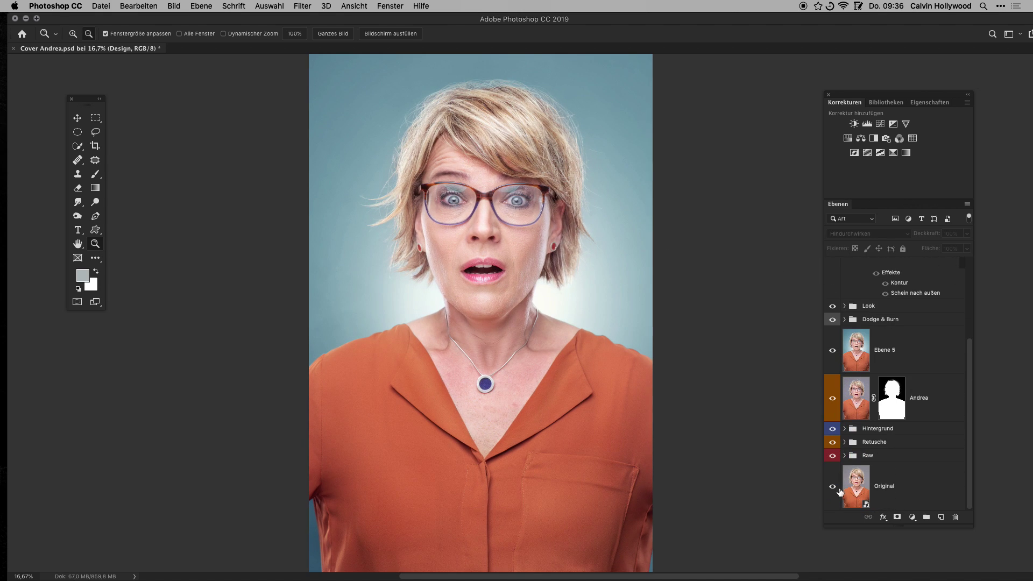
{"action": "left_click", "coordinate": [832, 488], "text": "alt"}
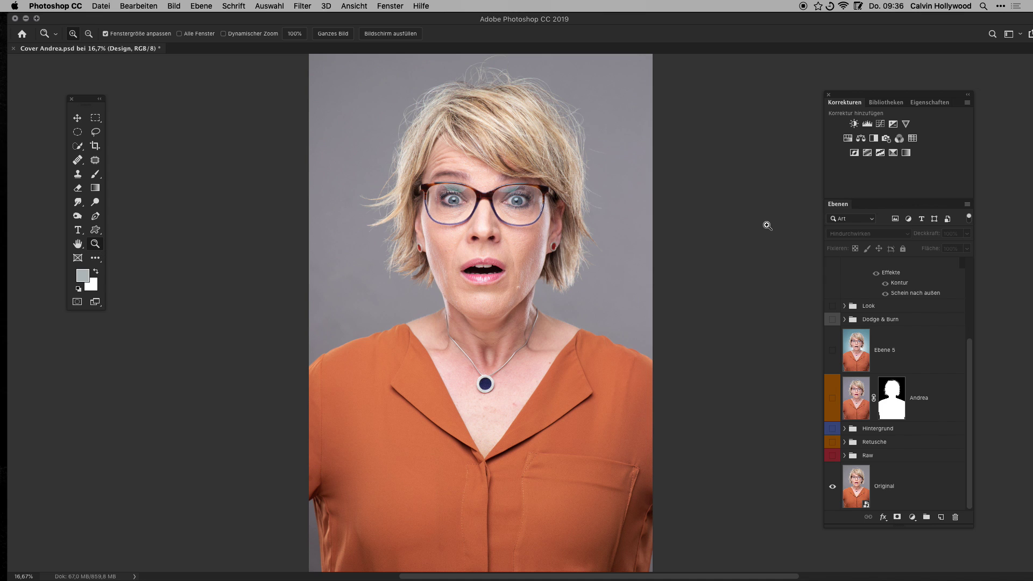
{"action": "scroll", "coordinate": [845, 449], "scroll_direction": "up", "scroll_amount": 3}
{"action": "scroll", "coordinate": [844, 449], "scroll_direction": "down", "scroll_amount": 3}
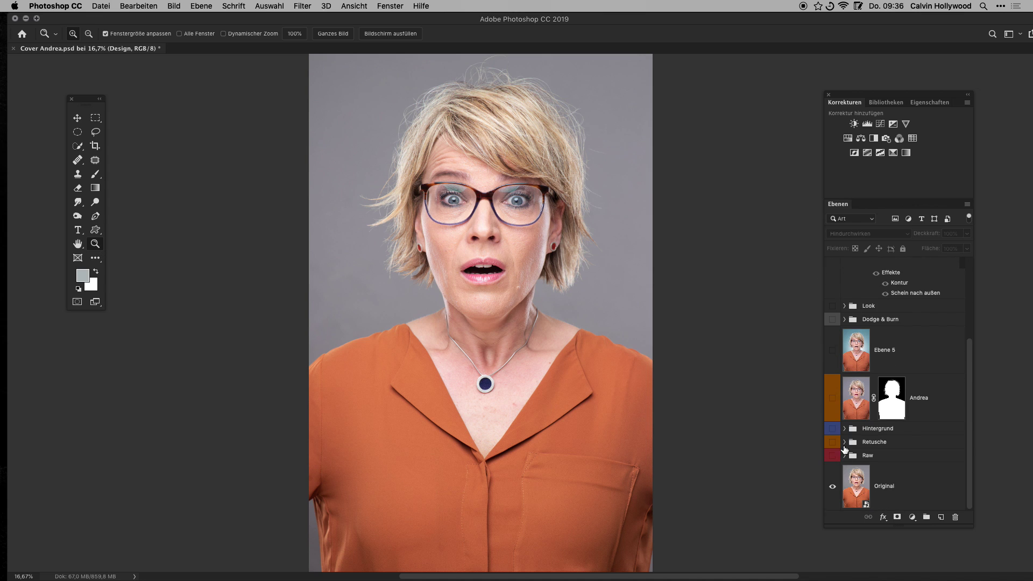
{"action": "left_click", "coordinate": [832, 487], "text": "alt"}
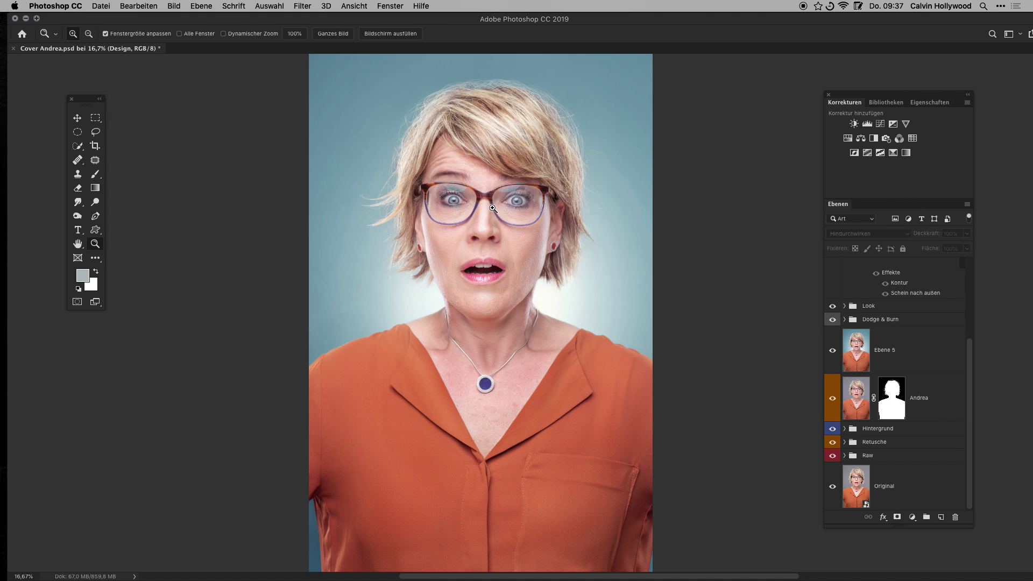
{"action": "left_click", "coordinate": [831, 487], "text": "alt"}
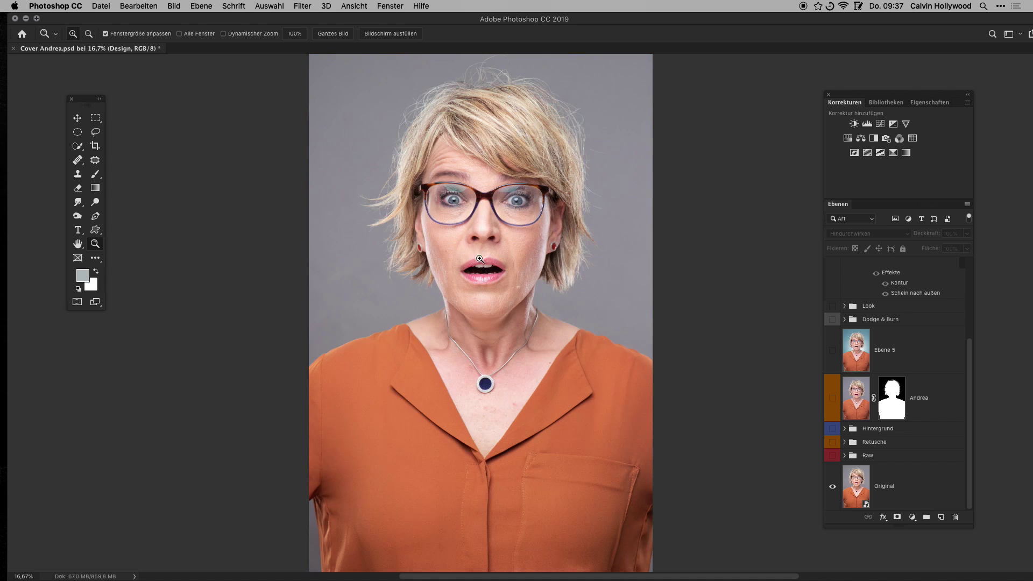
Switch the Raw, Retusche, Hintergrund and Andrea layers back on one by one.
{"action": "left_click", "coordinate": [831, 456]}
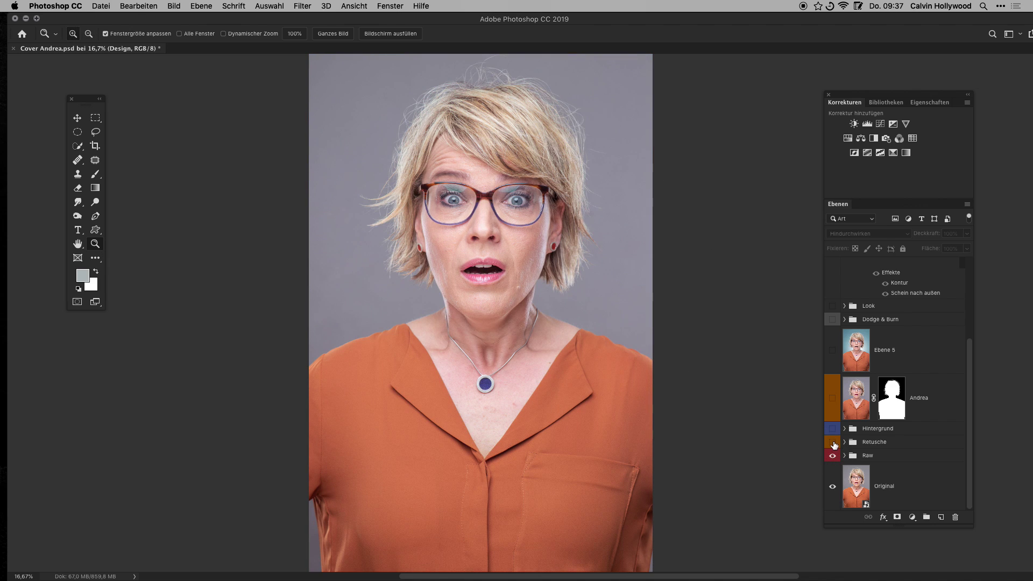
{"action": "left_click", "coordinate": [832, 442]}
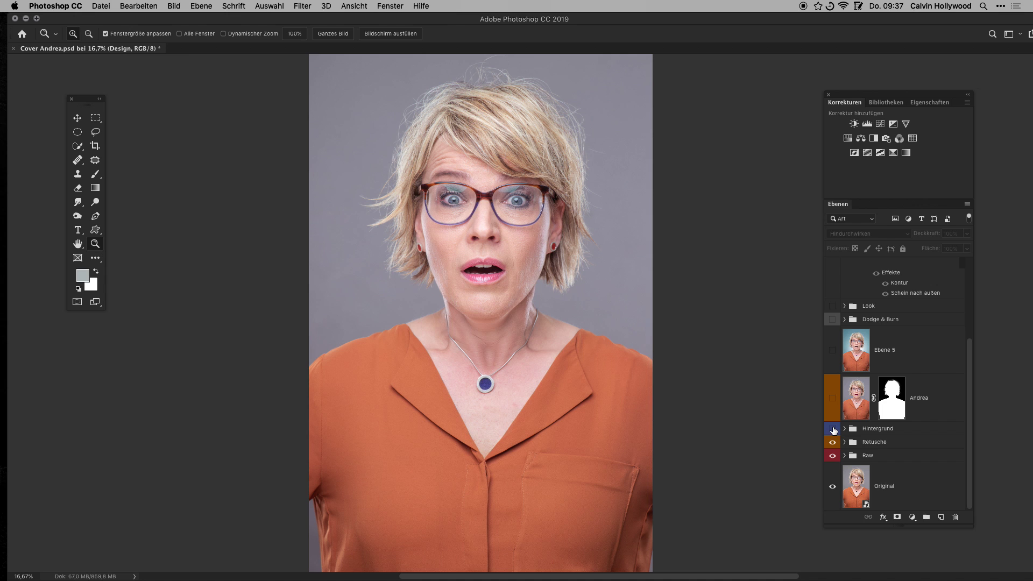
{"action": "left_click", "coordinate": [832, 429]}
{"action": "left_click", "coordinate": [832, 398]}
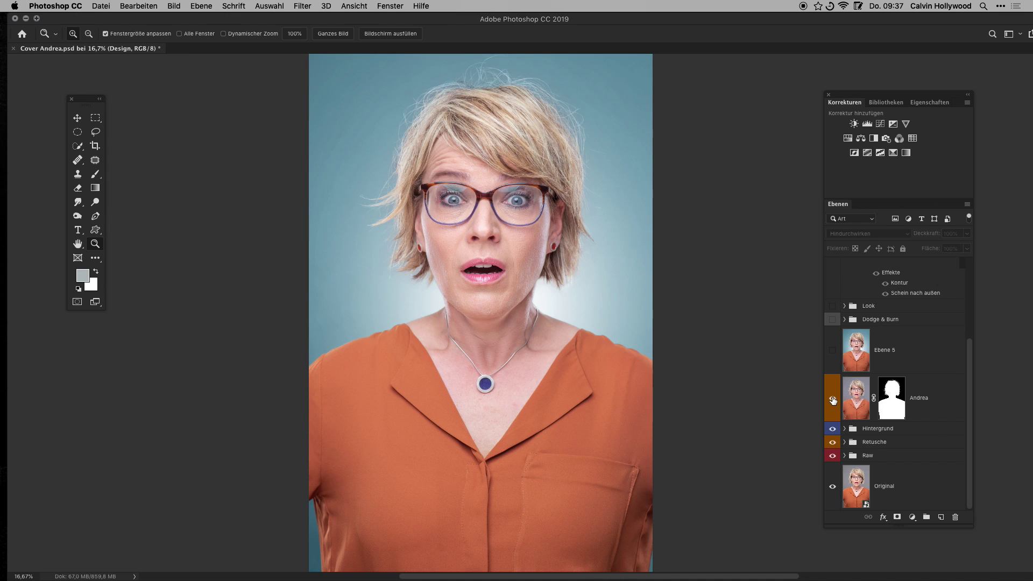
Compare the backgrounds by toggling Andrea and Hintergrund, then expand the Hintergrund group.
{"action": "left_click_drag", "start_coordinate": [832, 398], "coordinate": [832, 428]}
{"action": "left_click", "coordinate": [832, 428]}
{"action": "left_click", "coordinate": [832, 412]}
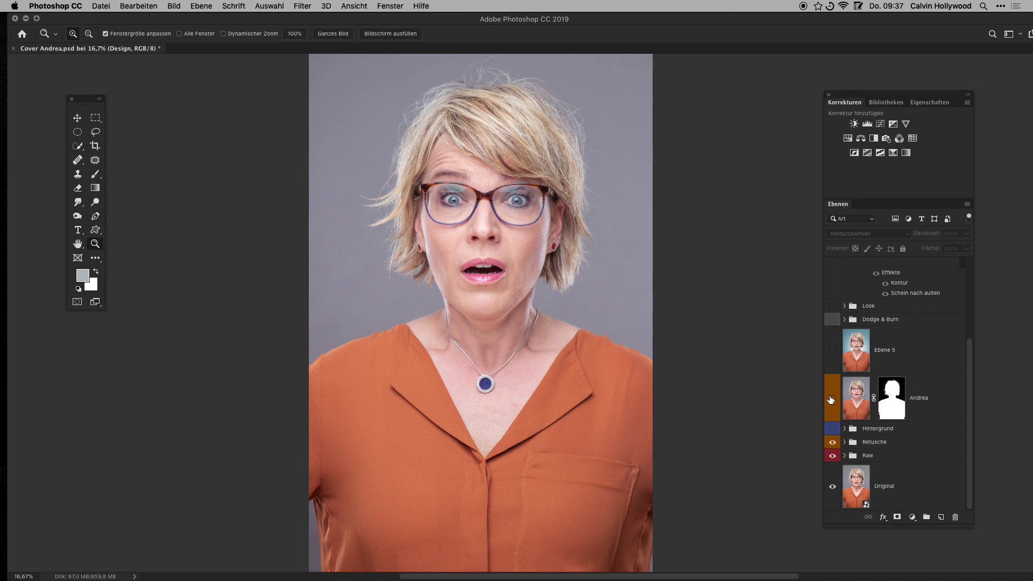
{"action": "left_click", "coordinate": [832, 428]}
{"action": "left_click", "coordinate": [845, 429]}
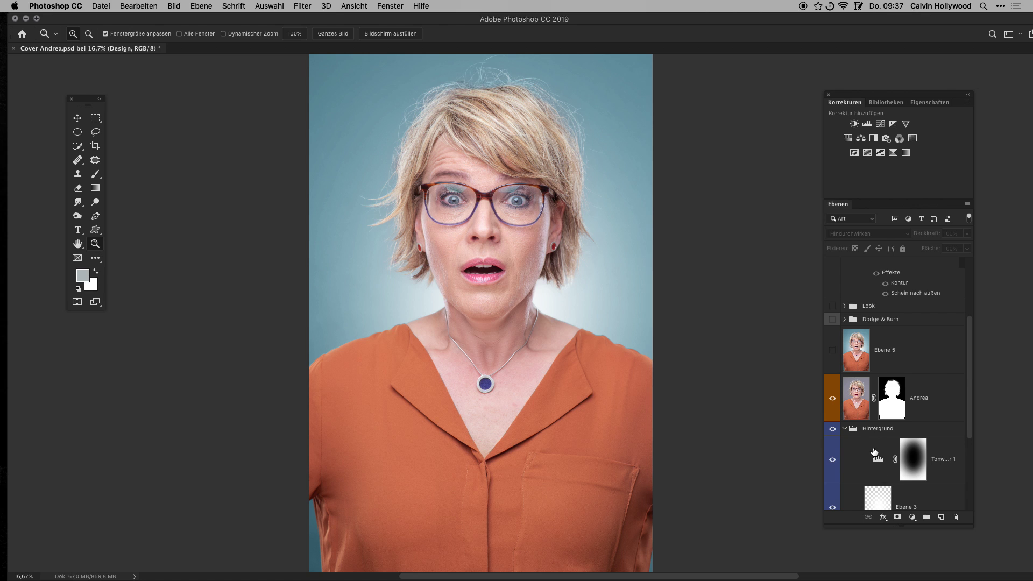
{"action": "scroll", "coordinate": [874, 452], "scroll_direction": "down", "scroll_amount": 3}
{"action": "left_click", "coordinate": [873, 371]}
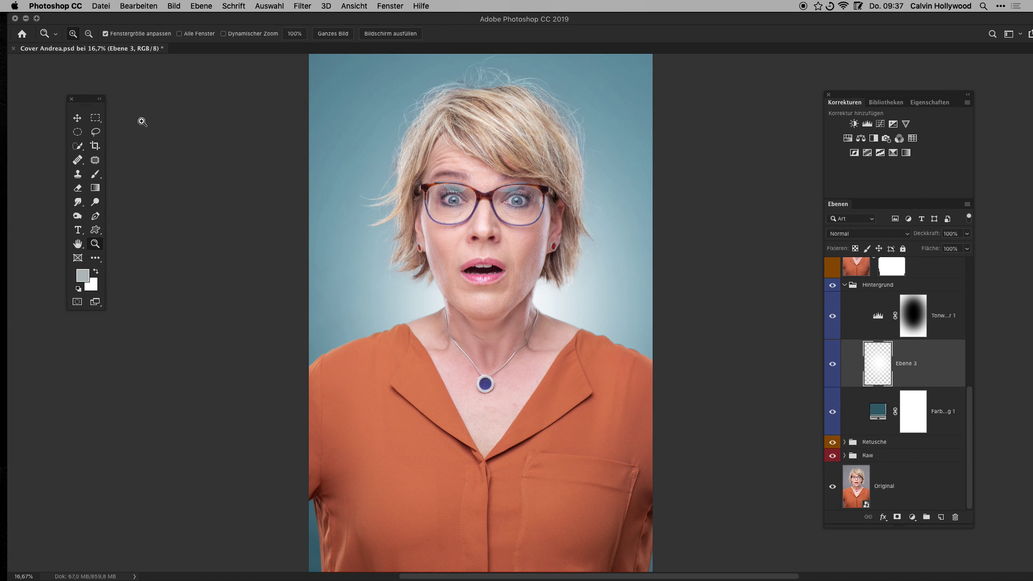
{"action": "left_click", "coordinate": [78, 118]}
{"action": "left_click_drag", "start_coordinate": [461, 249], "coordinate": [487, 280]}
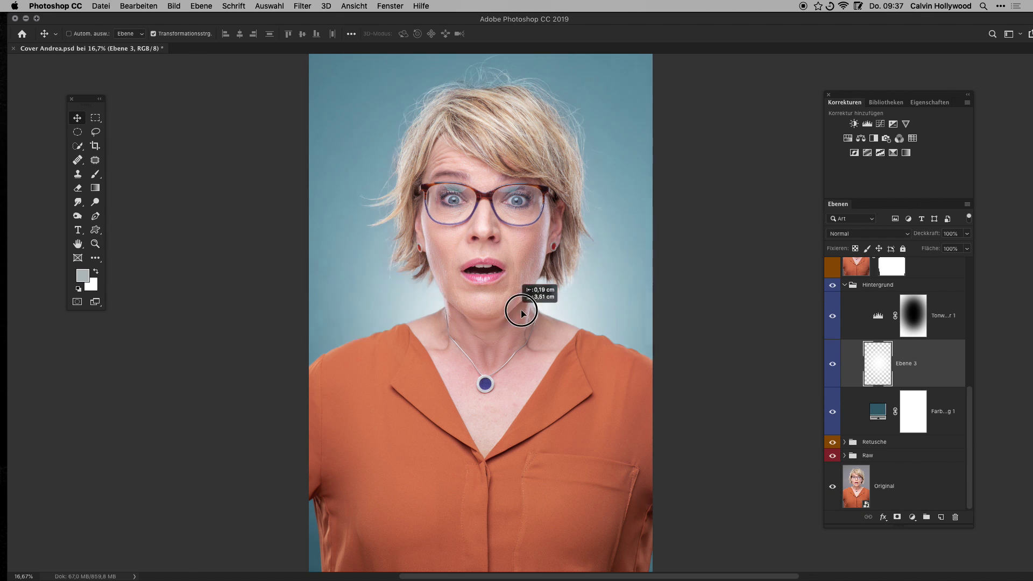
{"action": "left_click", "coordinate": [138, 6]}
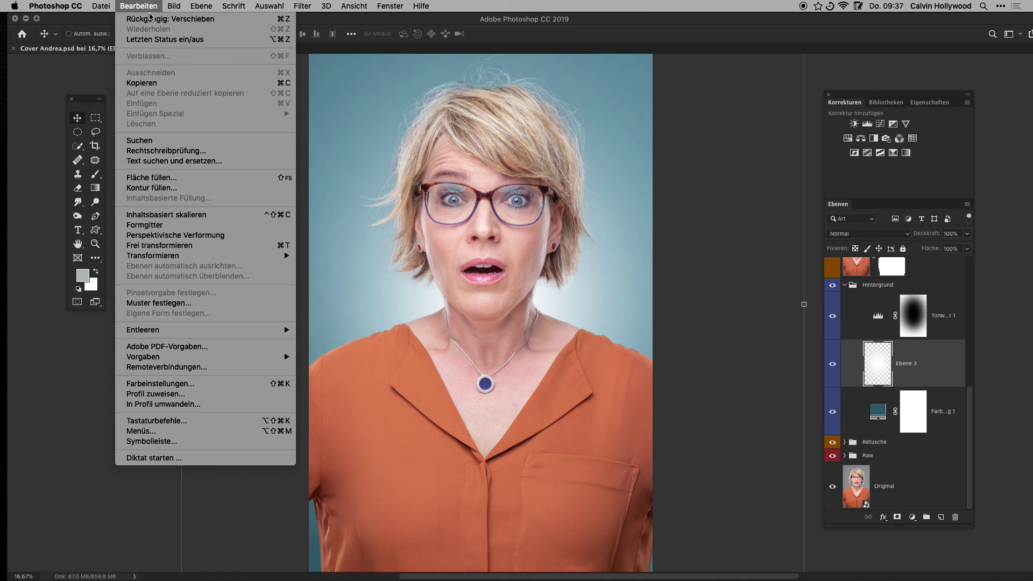
{"action": "left_click", "coordinate": [156, 16]}
{"action": "left_click", "coordinate": [880, 412]}
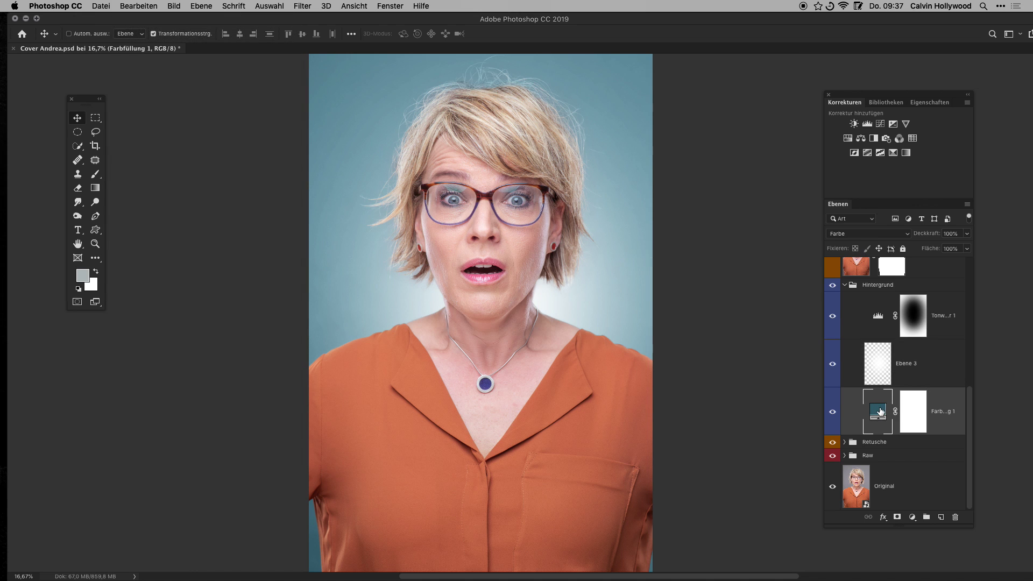
{"action": "double_click", "coordinate": [880, 412]}
{"action": "left_click", "coordinate": [368, 436]}
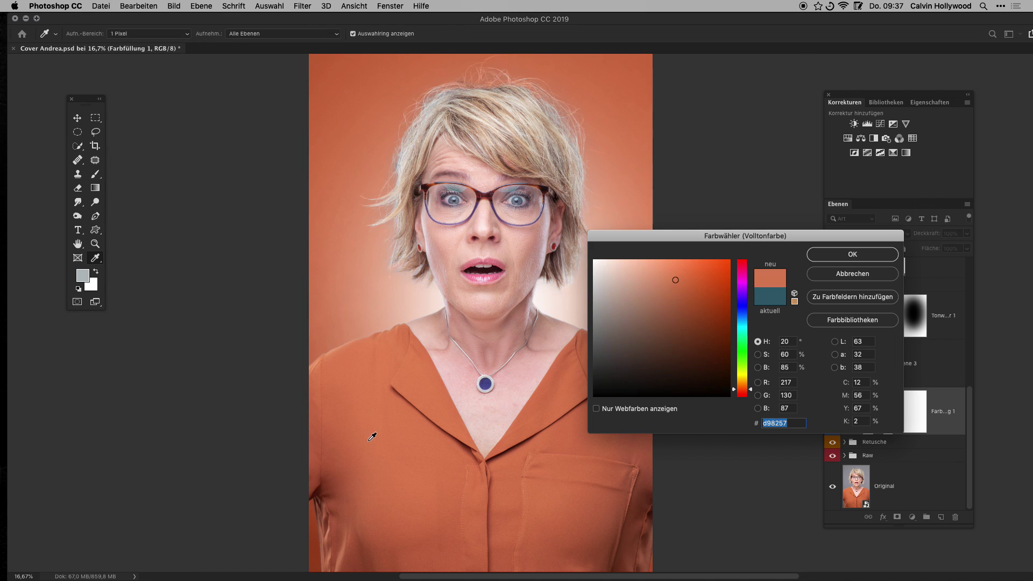
{"action": "left_click", "coordinate": [487, 384]}
{"action": "left_click", "coordinate": [520, 198]}
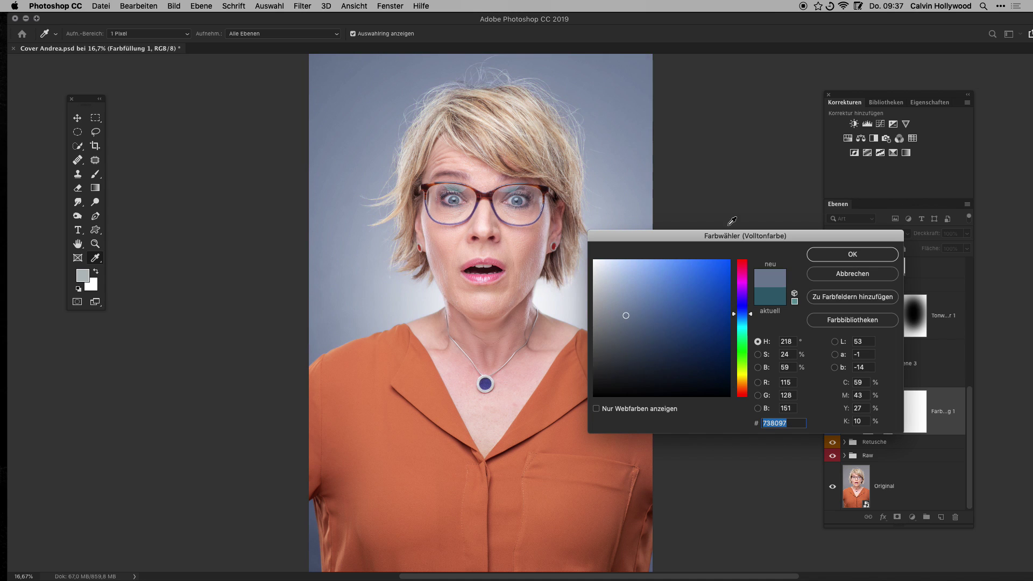
{"action": "left_click", "coordinate": [876, 274]}
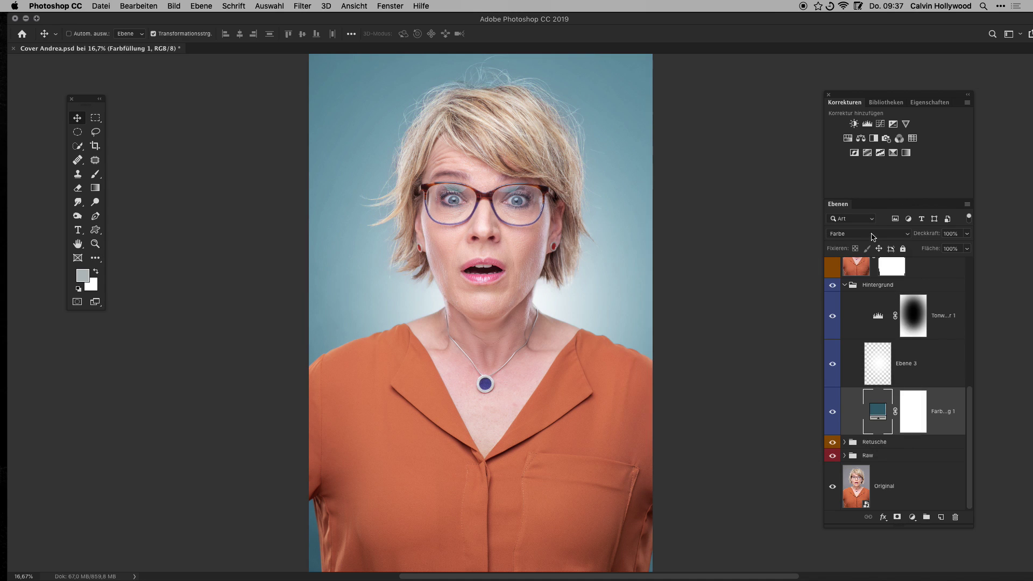
Collapse the Hintergrund group and zoom out to frame the whole portrait.
{"action": "left_click", "coordinate": [845, 285]}
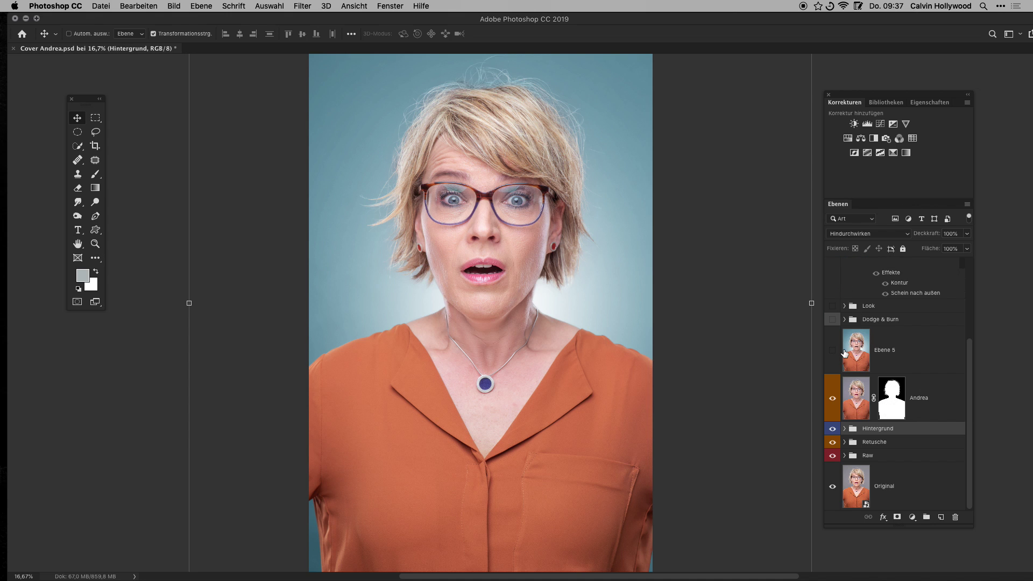
{"action": "left_click", "coordinate": [100, 119]}
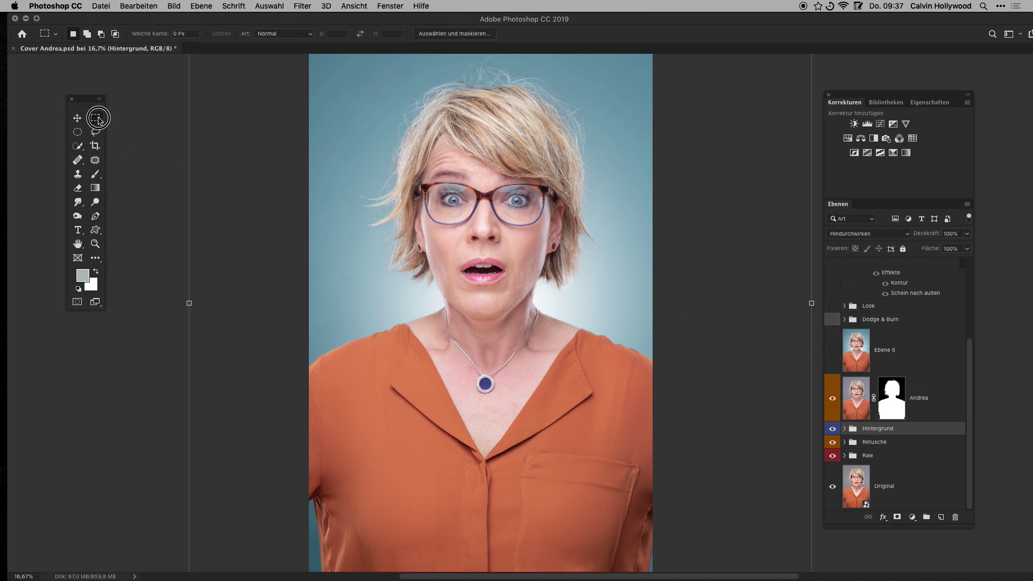
{"action": "key", "text": "z"}
{"action": "left_click", "coordinate": [481, 260], "text": "alt"}
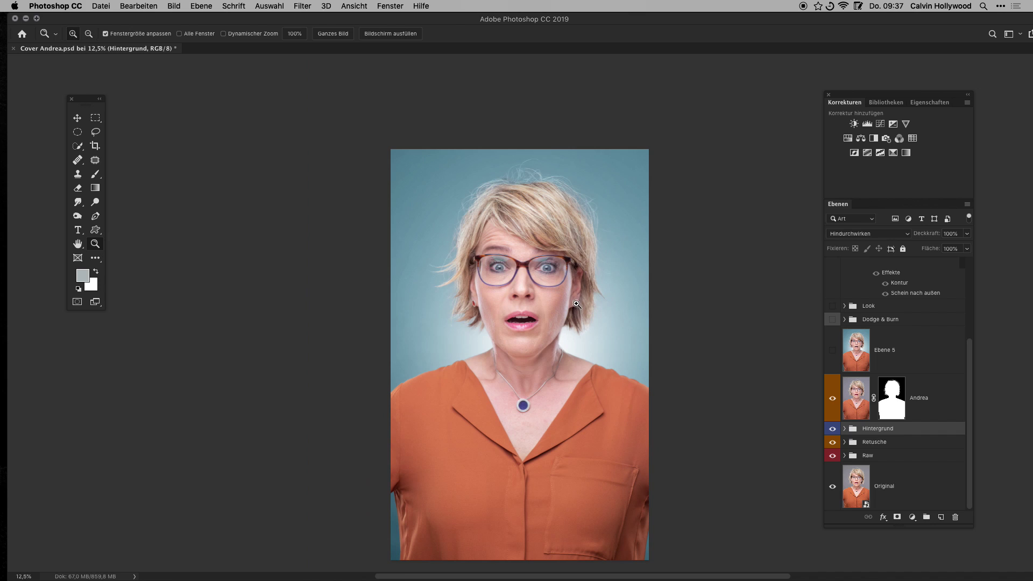
{"action": "left_click_drag", "start_coordinate": [577, 304], "coordinate": [553, 284]}
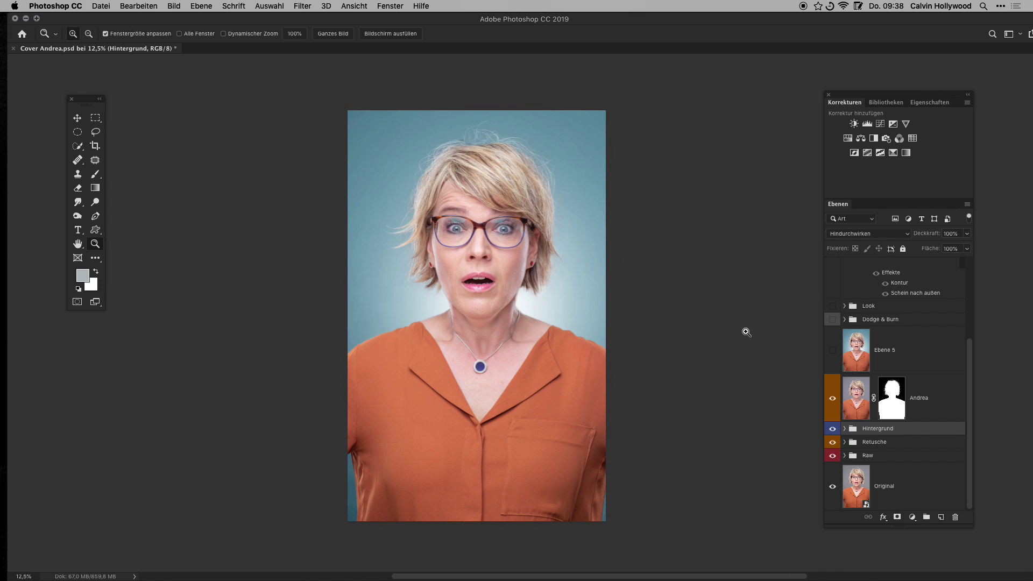
Toggle Ebene 5 to compare the stray-hair retouch, zooming in on her hair.
{"action": "left_click", "coordinate": [832, 350]}
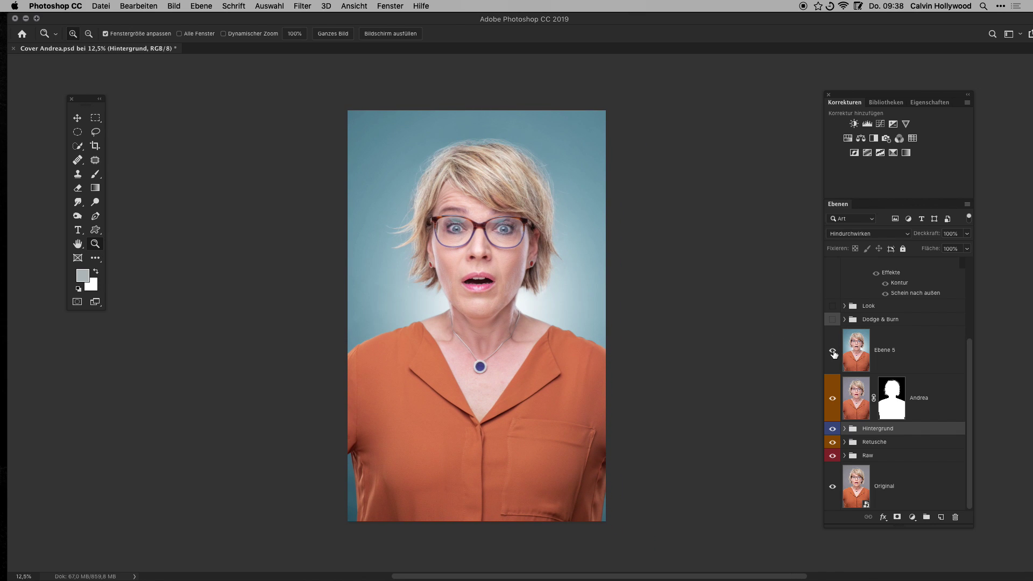
{"action": "left_click", "coordinate": [832, 351]}
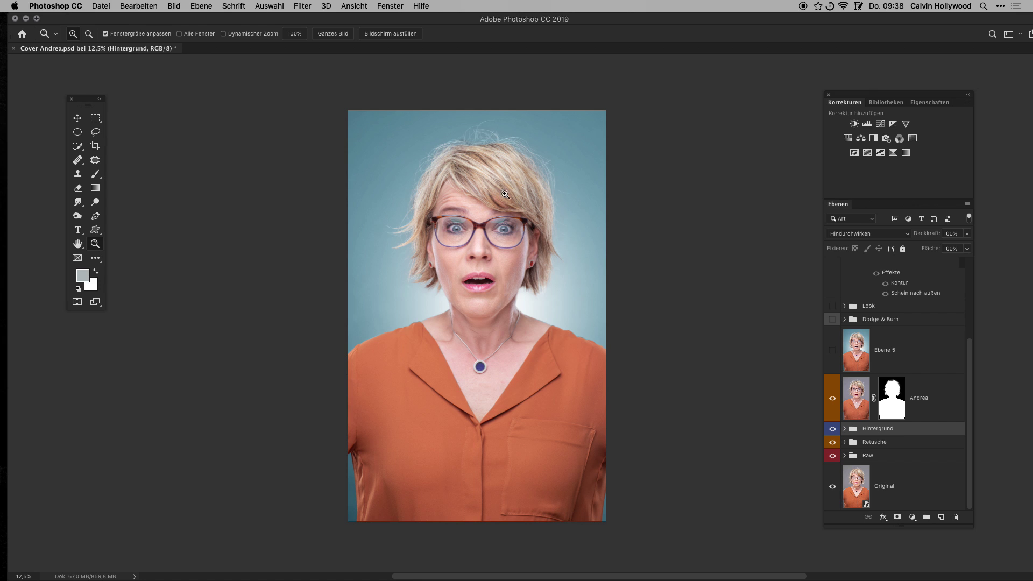
{"action": "left_click", "coordinate": [483, 247]}
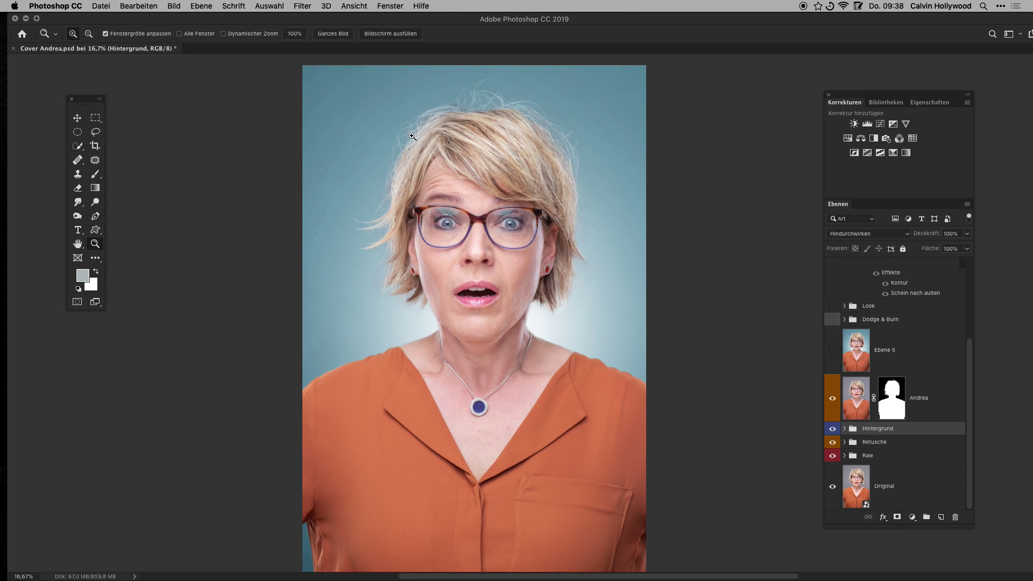
{"action": "left_click", "coordinate": [831, 351]}
{"action": "left_click", "coordinate": [832, 350]}
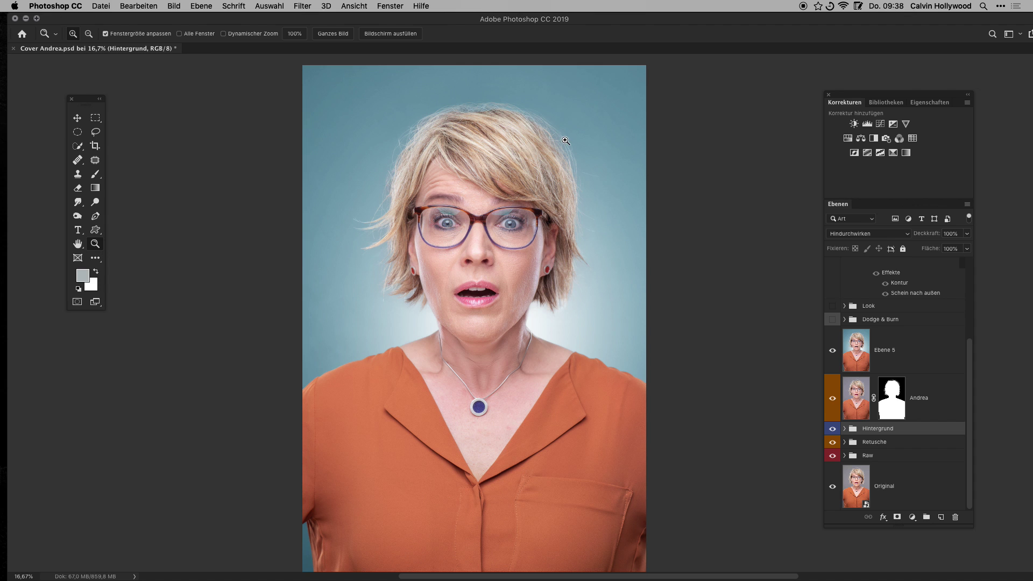
{"action": "left_click", "coordinate": [832, 351]}
{"action": "left_click", "coordinate": [832, 351]}
{"action": "left_click", "coordinate": [491, 94]}
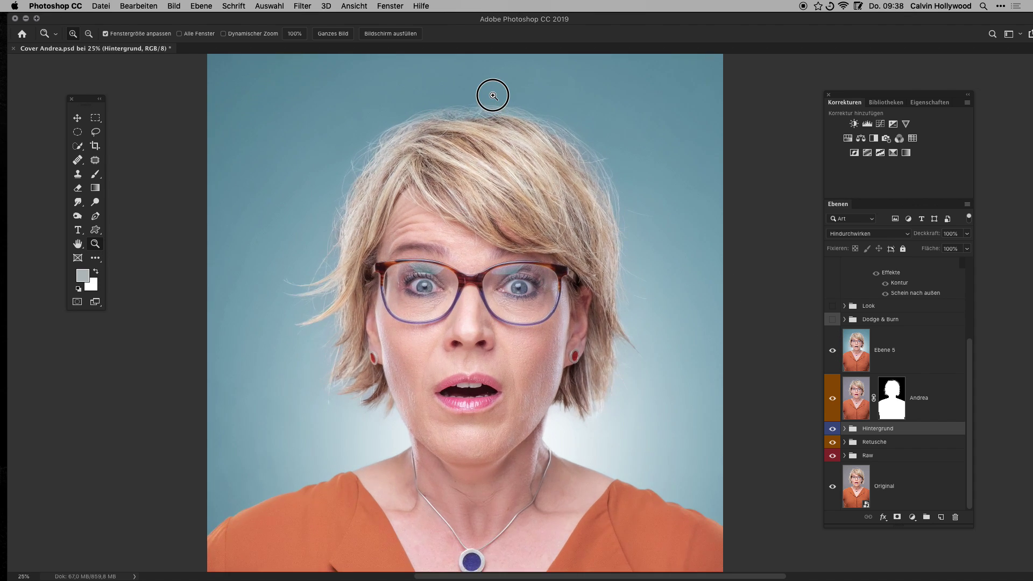
Zoom back out to the whole portrait and compare it with and without Ebene 5.
{"action": "left_click", "coordinate": [529, 177], "text": "alt"}
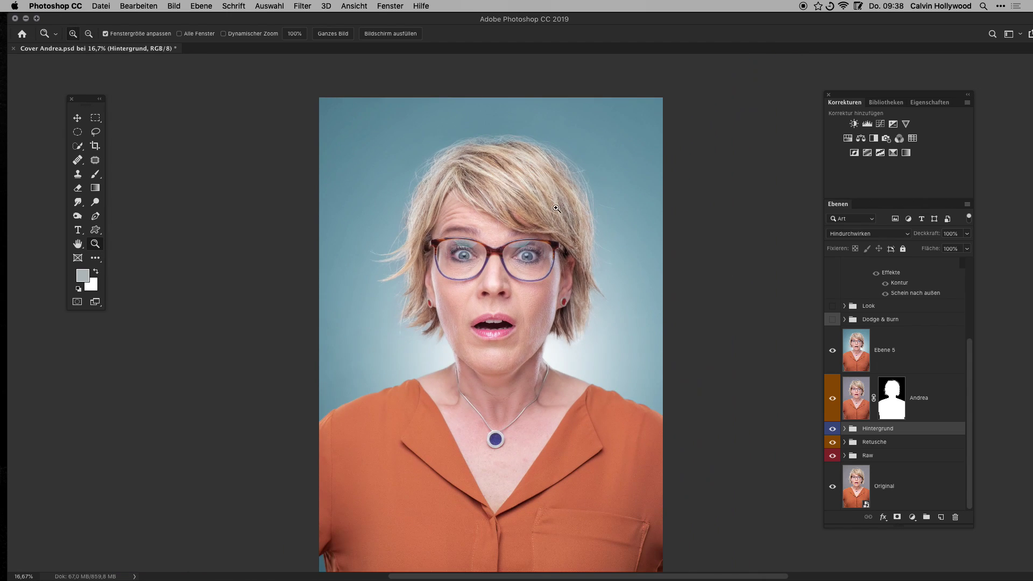
{"action": "left_click_drag", "start_coordinate": [614, 363], "coordinate": [595, 312]}
{"action": "left_click", "coordinate": [832, 351]}
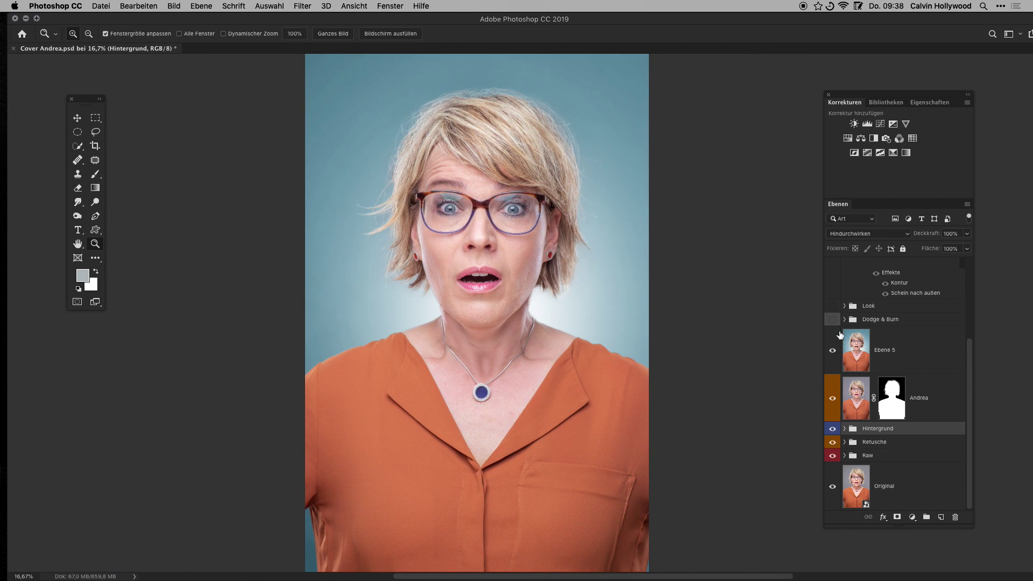
Toggle the Dodge & Burn group on and off to compare its shading.
{"action": "left_click", "coordinate": [832, 320]}
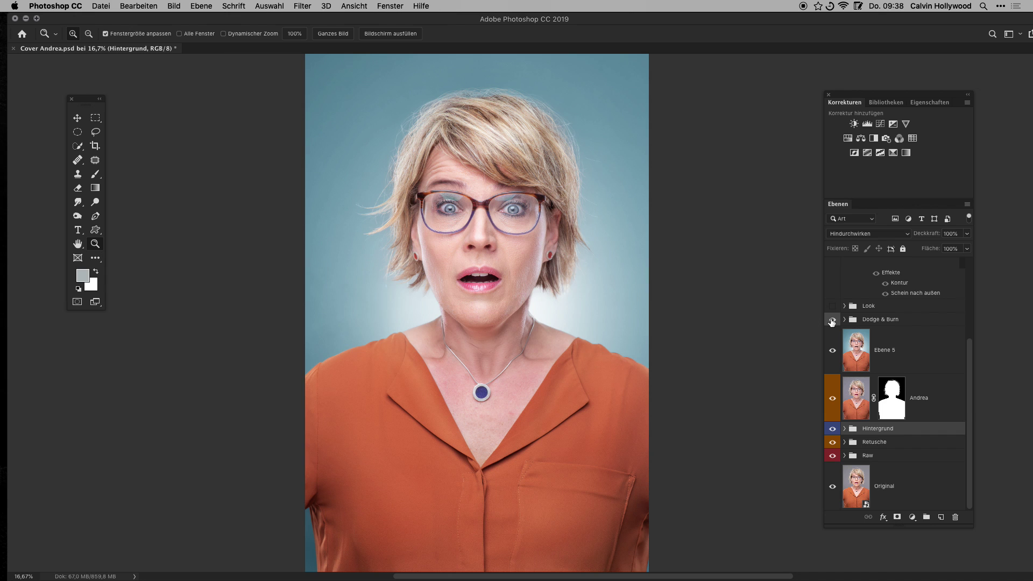
{"action": "left_click", "coordinate": [832, 320]}
{"action": "left_click", "coordinate": [845, 319]}
{"action": "left_click", "coordinate": [832, 321]}
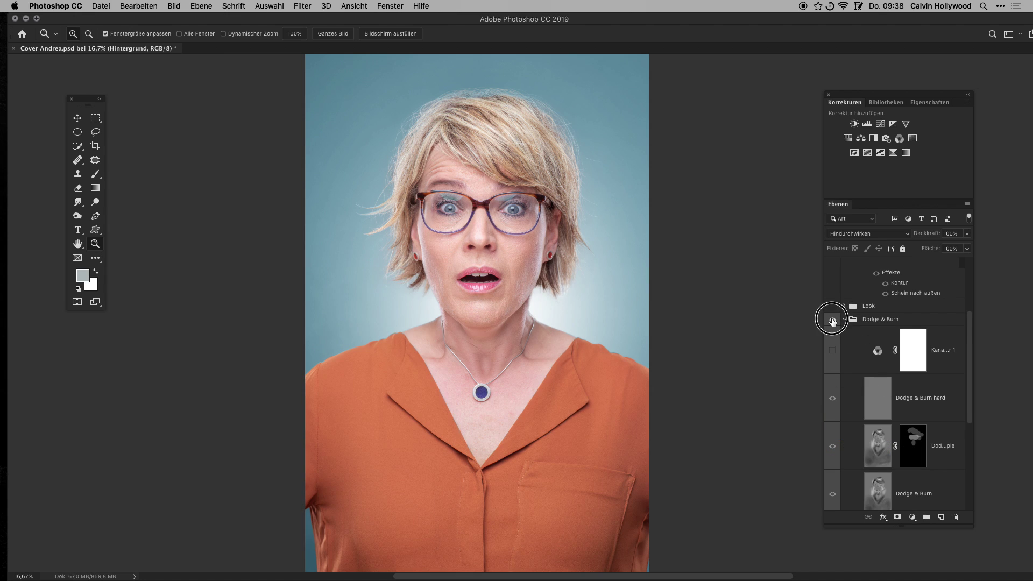
{"action": "left_click", "coordinate": [832, 321]}
{"action": "left_click", "coordinate": [844, 319]}
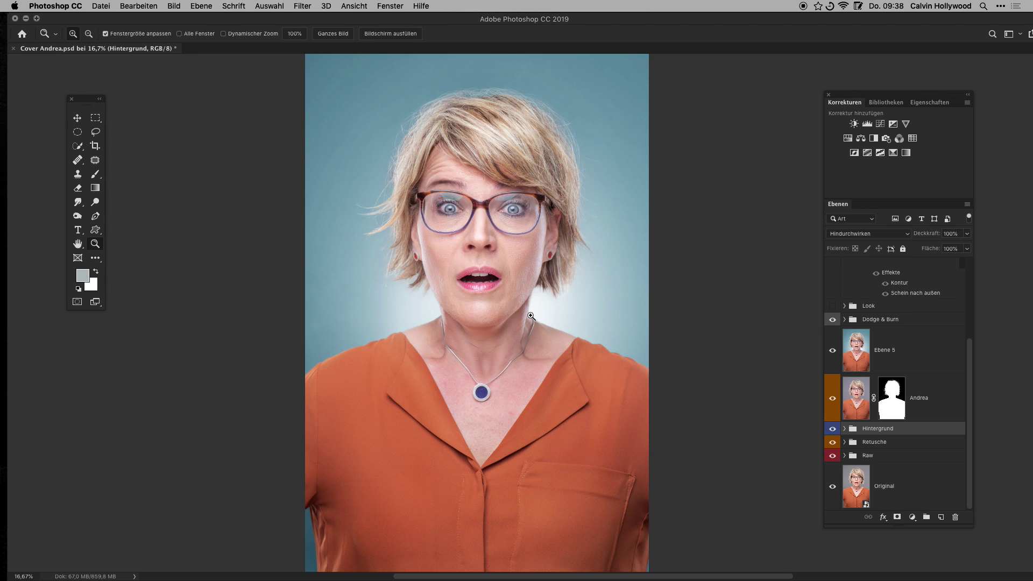
{"action": "left_click", "coordinate": [832, 320]}
Compare the Look colour grade on and off, then zoom out to the whole cover.
{"action": "left_click", "coordinate": [832, 306]}
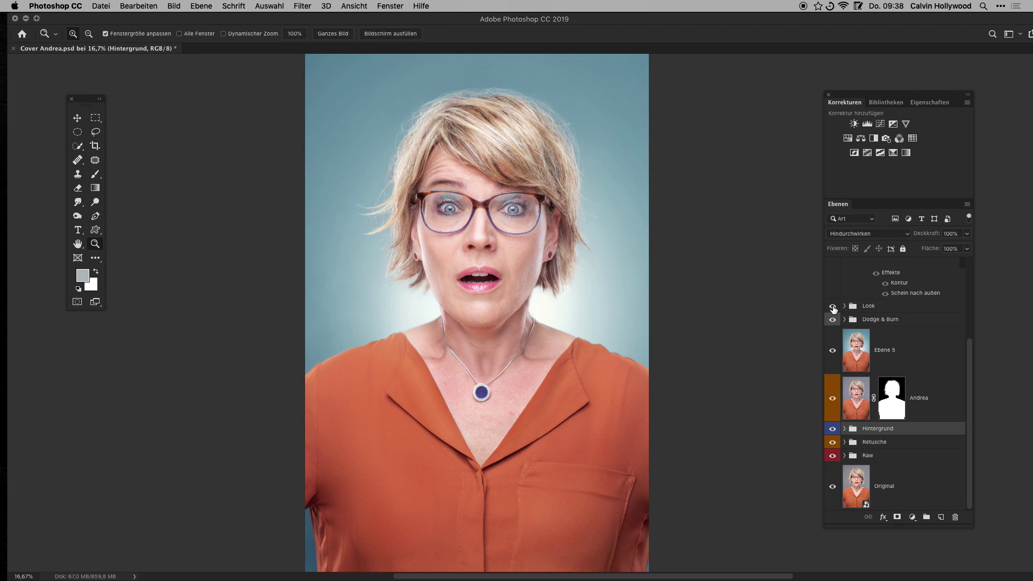
{"action": "left_click", "coordinate": [832, 306]}
{"action": "left_click", "coordinate": [551, 291], "text": "alt"}
{"action": "left_click_drag", "start_coordinate": [531, 326], "coordinate": [523, 318]}
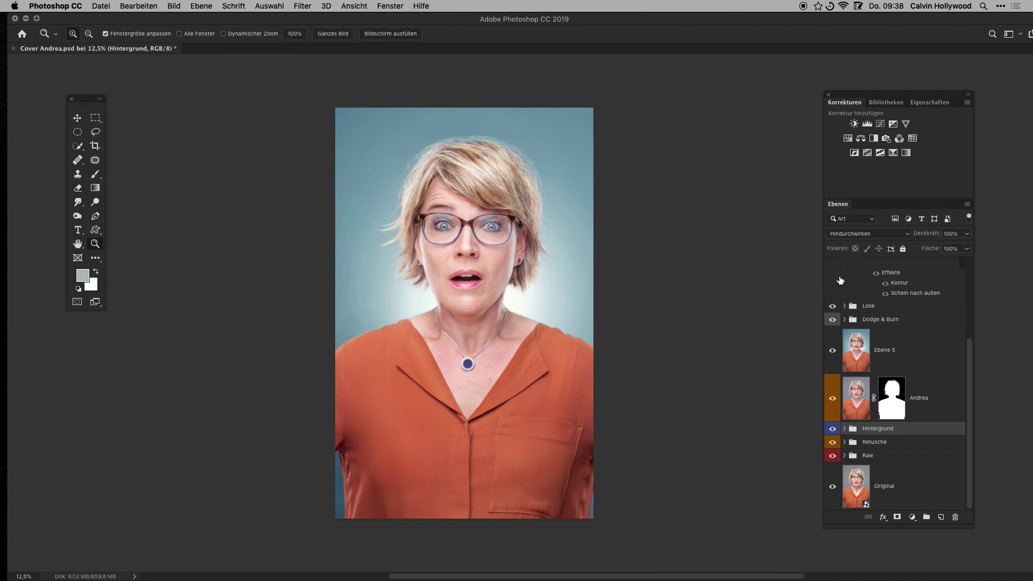
Turn on the Display viewfinder overlay, then switch to the WAS DU WILLST! page in Chrome.
{"action": "scroll", "coordinate": [844, 294], "scroll_direction": "up", "scroll_amount": 5}
{"action": "left_click", "coordinate": [832, 294]}
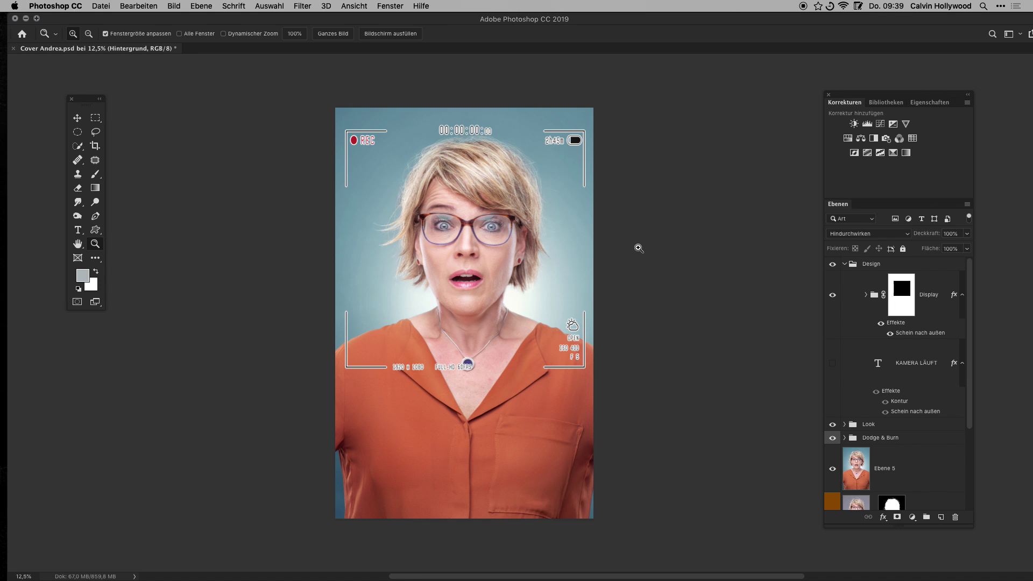
{"action": "mouse_move", "coordinate": [557, 579]}
{"action": "left_click", "coordinate": [560, 562]}
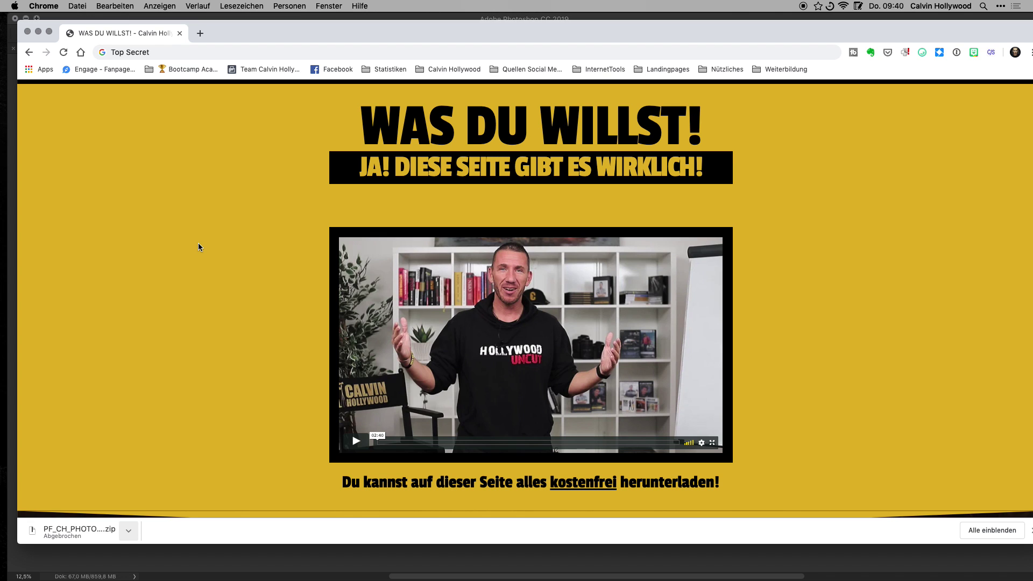
Scroll the free-downloads page down to the Vampire and Projekt 301 trainings row.
{"action": "scroll", "coordinate": [198, 247], "scroll_direction": "down", "scroll_amount": 3}
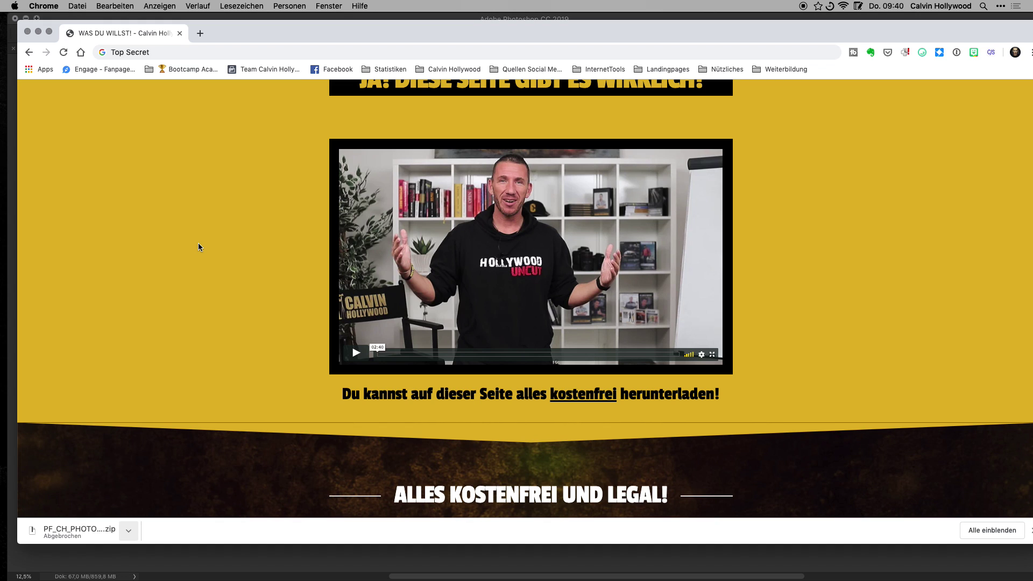
{"action": "scroll", "coordinate": [198, 244], "scroll_direction": "down", "scroll_amount": 1}
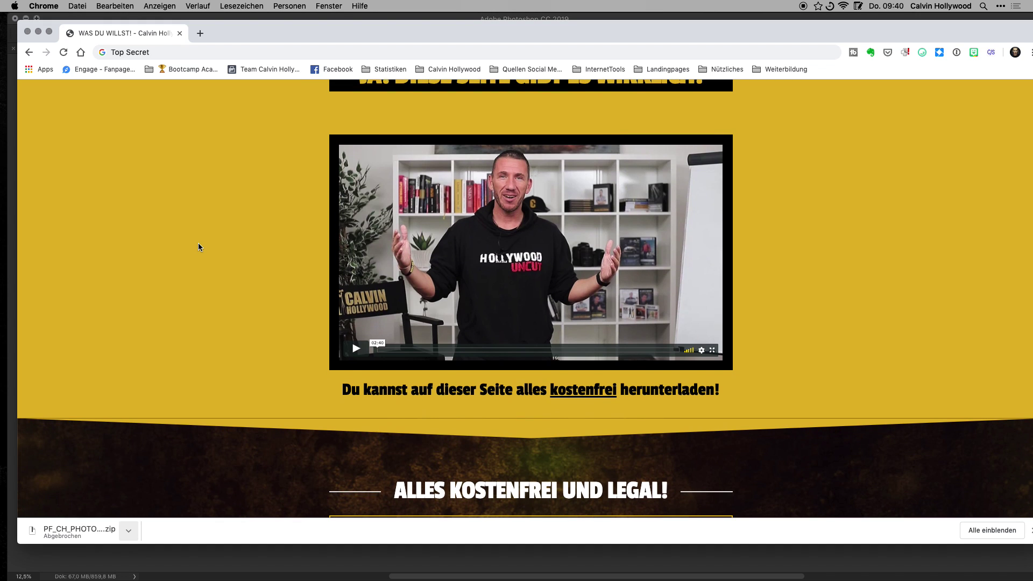
{"action": "scroll", "coordinate": [179, 330], "scroll_direction": "down", "scroll_amount": 1}
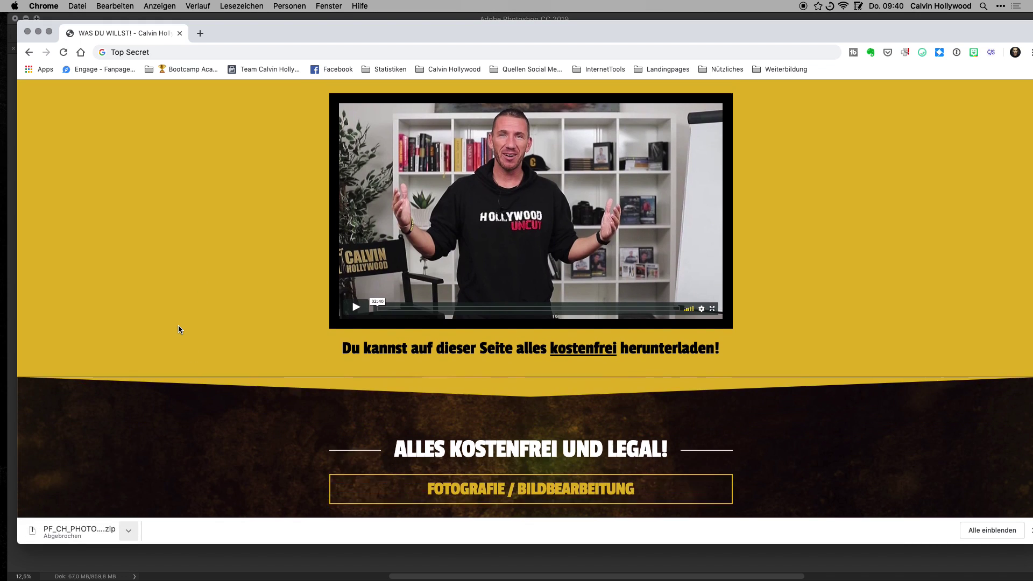
{"action": "scroll", "coordinate": [179, 330], "scroll_direction": "down", "scroll_amount": 1}
{"action": "scroll", "coordinate": [179, 329], "scroll_direction": "down", "scroll_amount": 1}
{"action": "scroll", "coordinate": [180, 329], "scroll_direction": "down", "scroll_amount": 2}
{"action": "scroll", "coordinate": [179, 330], "scroll_direction": "down", "scroll_amount": 2}
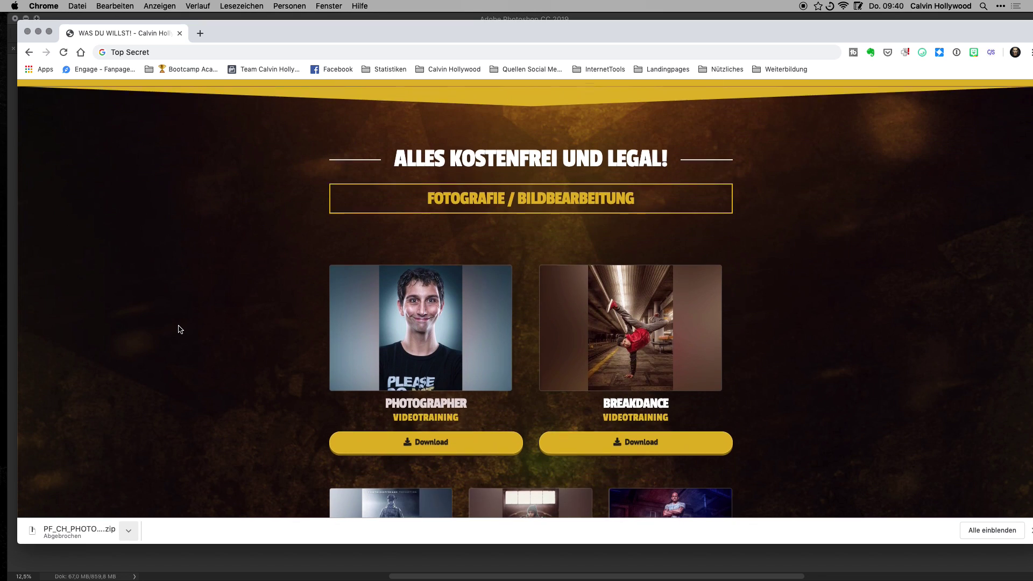
{"action": "scroll", "coordinate": [178, 328], "scroll_direction": "down", "scroll_amount": 1}
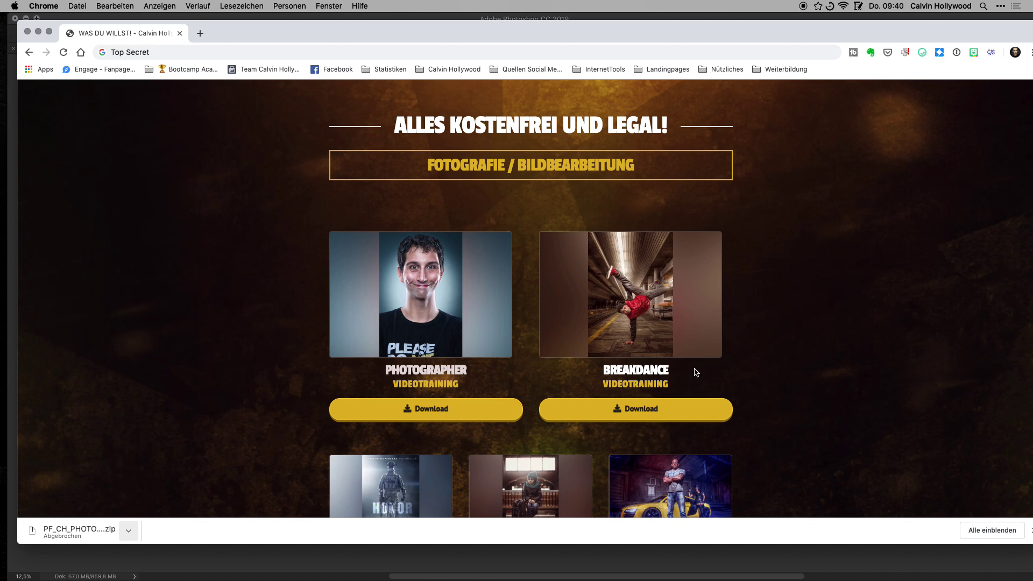
{"action": "scroll", "coordinate": [646, 281], "scroll_direction": "down", "scroll_amount": 1}
{"action": "scroll", "coordinate": [646, 280], "scroll_direction": "down", "scroll_amount": 3}
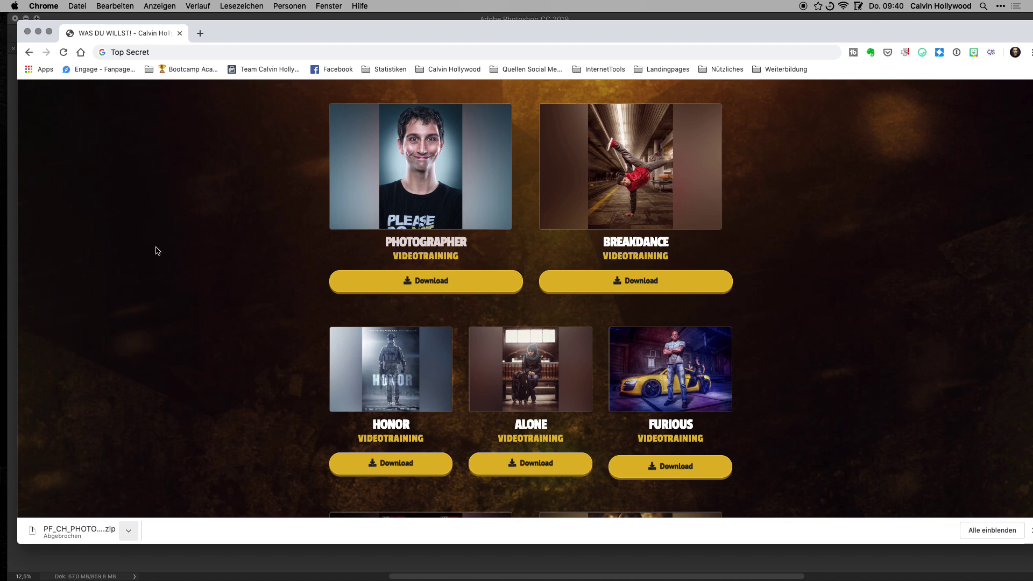
{"action": "scroll", "coordinate": [157, 251], "scroll_direction": "down", "scroll_amount": 1}
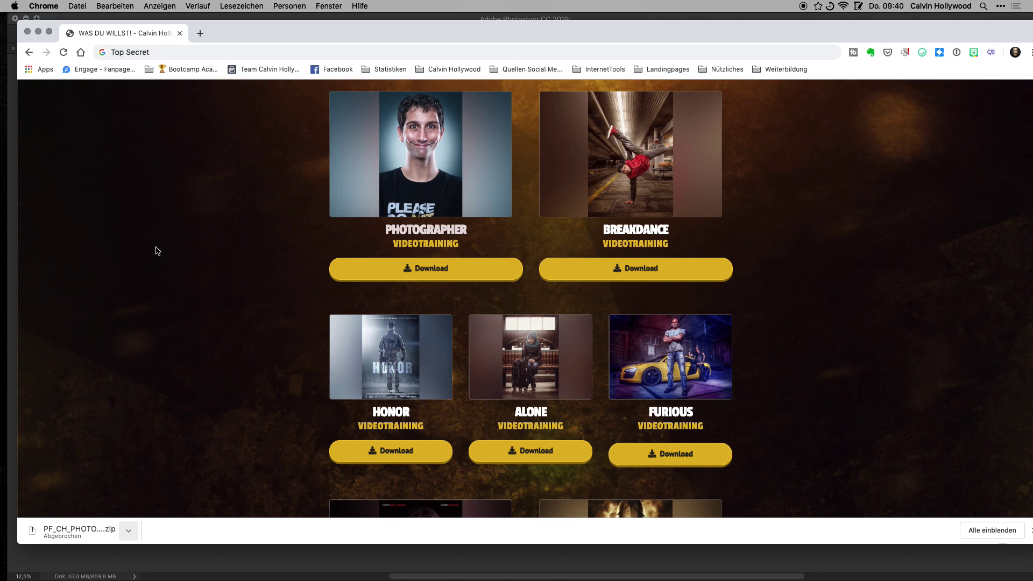
{"action": "scroll", "coordinate": [156, 250], "scroll_direction": "down", "scroll_amount": 2}
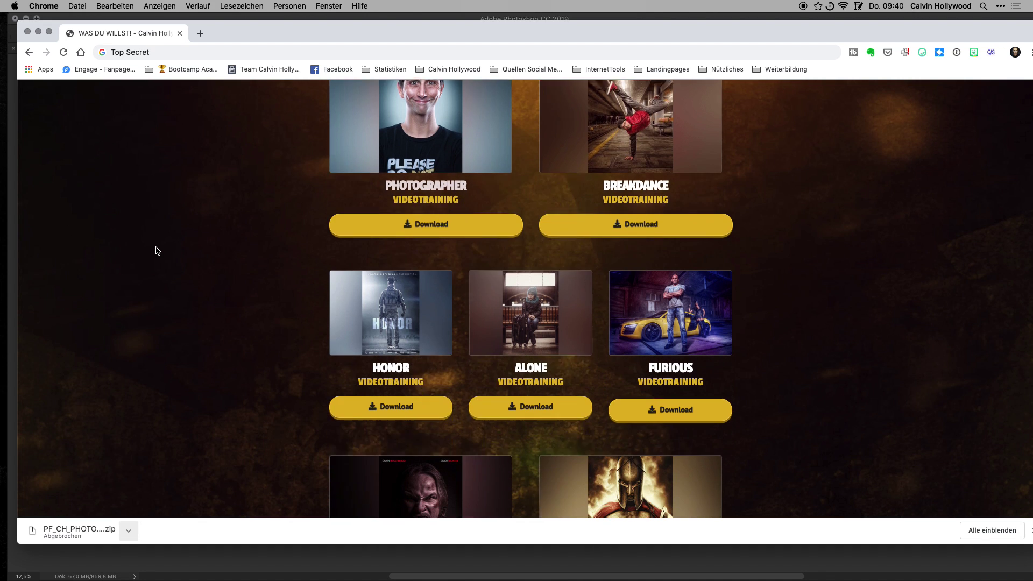
{"action": "scroll", "coordinate": [155, 249], "scroll_direction": "down", "scroll_amount": 5}
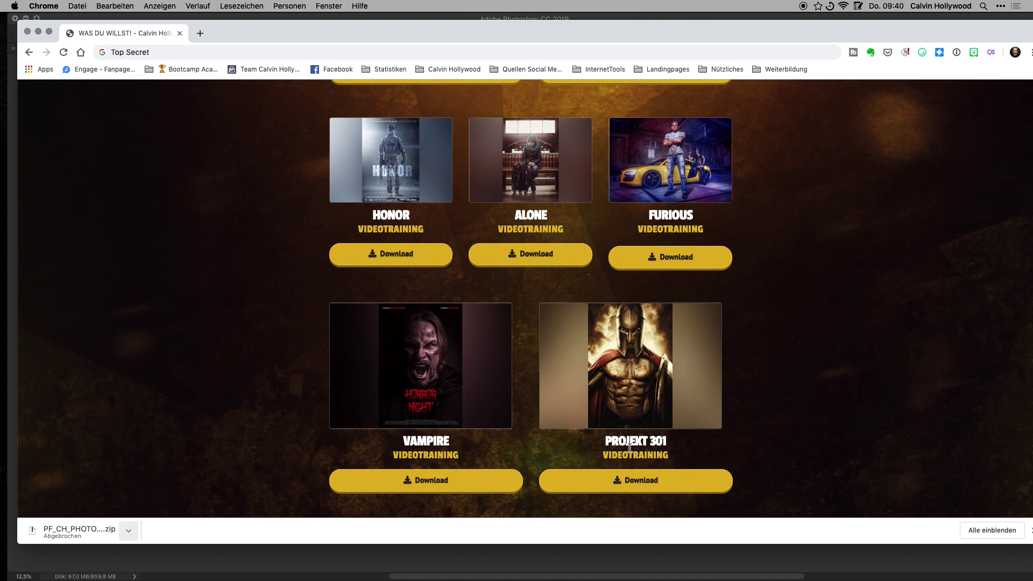
Start downloading the Projekt 301 training and pause it with Anhalten.
{"action": "left_click", "coordinate": [642, 481]}
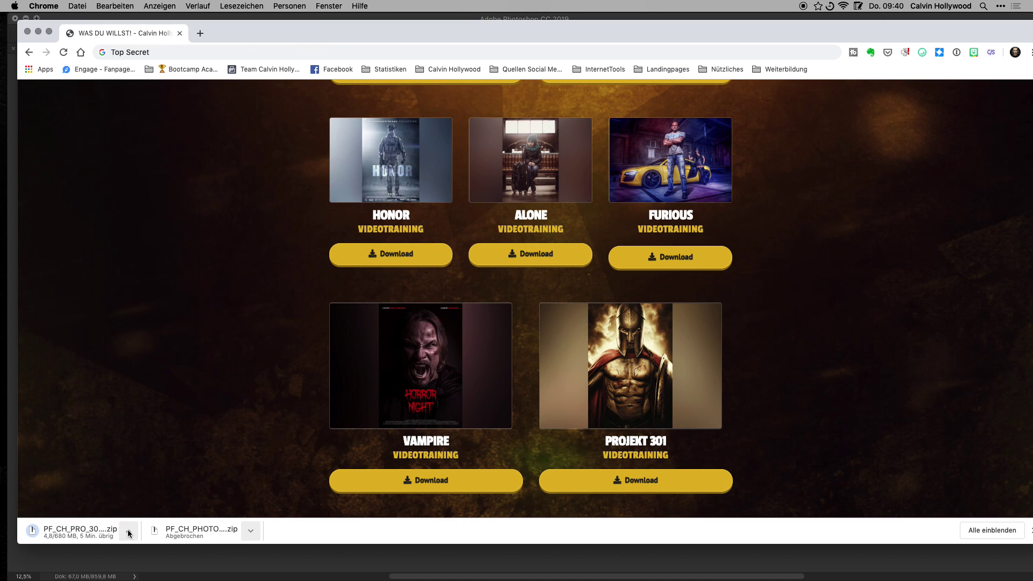
{"action": "left_click", "coordinate": [129, 531]}
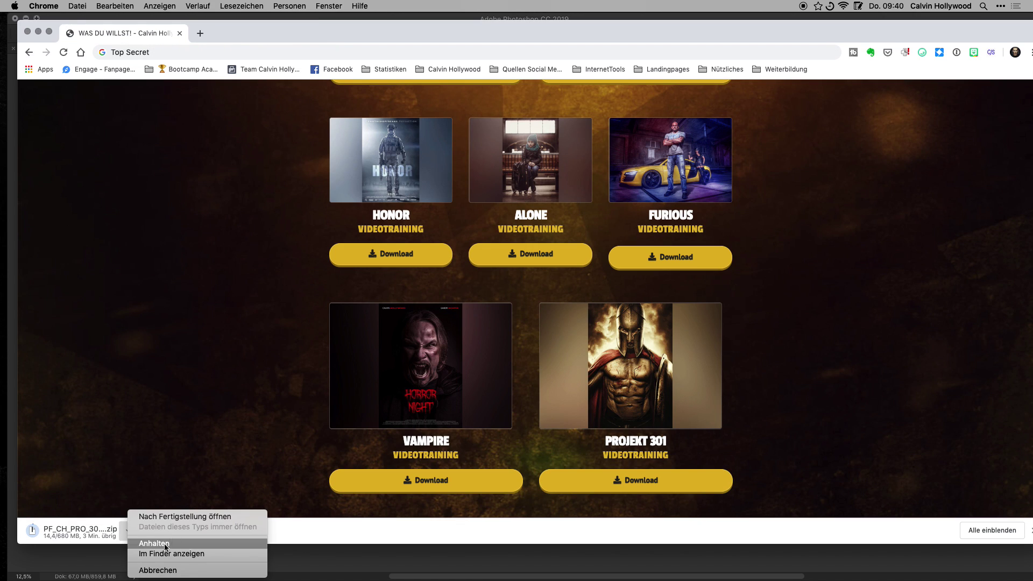
{"action": "left_click", "coordinate": [164, 544]}
Scroll the page past the 1430min video total, then return to the Photoshop cover.
{"action": "scroll", "coordinate": [249, 352], "scroll_direction": "down", "scroll_amount": 5}
{"action": "scroll", "coordinate": [249, 354], "scroll_direction": "down", "scroll_amount": 4}
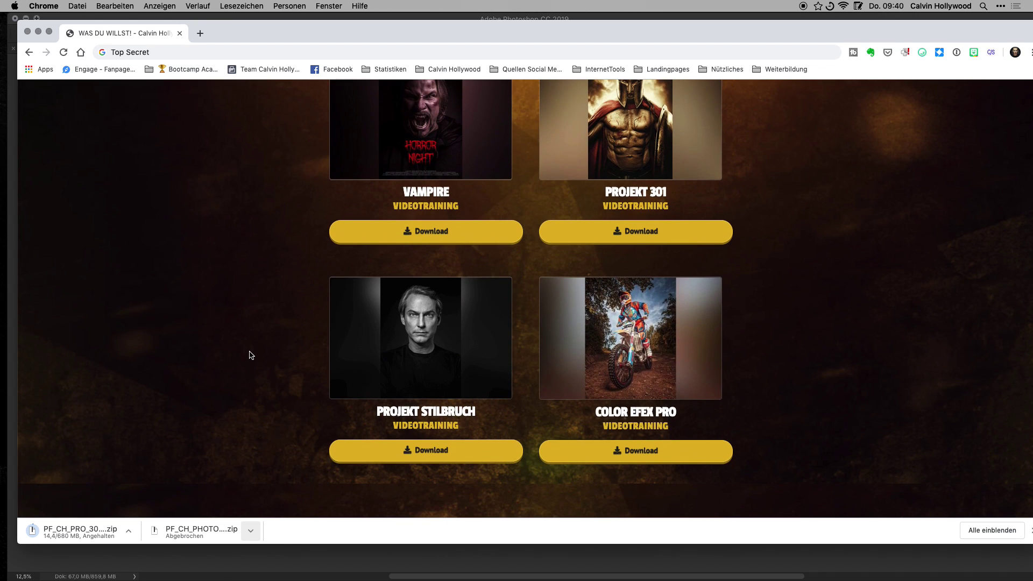
{"action": "scroll", "coordinate": [234, 338], "scroll_direction": "down", "scroll_amount": 7}
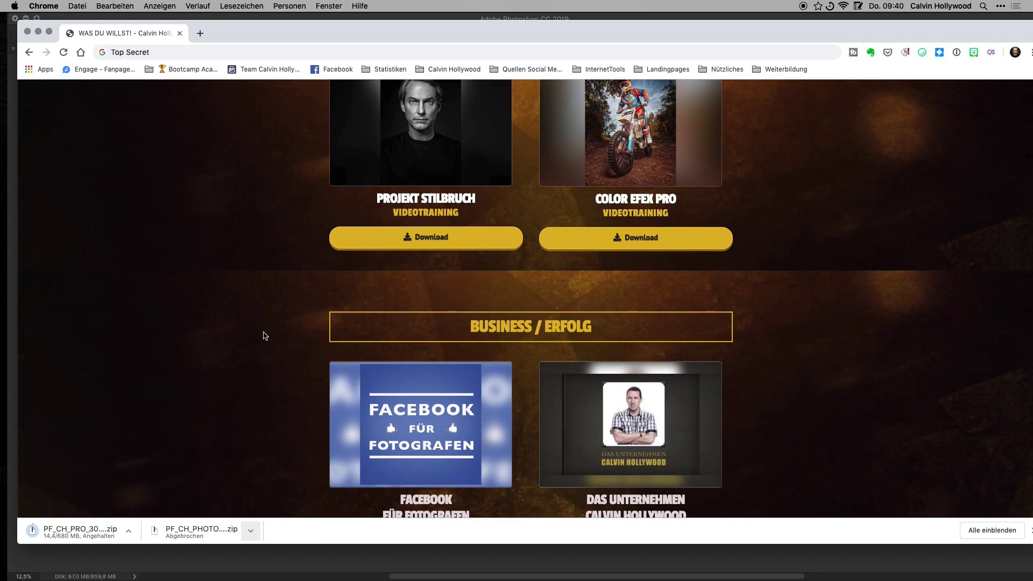
{"action": "scroll", "coordinate": [446, 377], "scroll_direction": "down", "scroll_amount": 5}
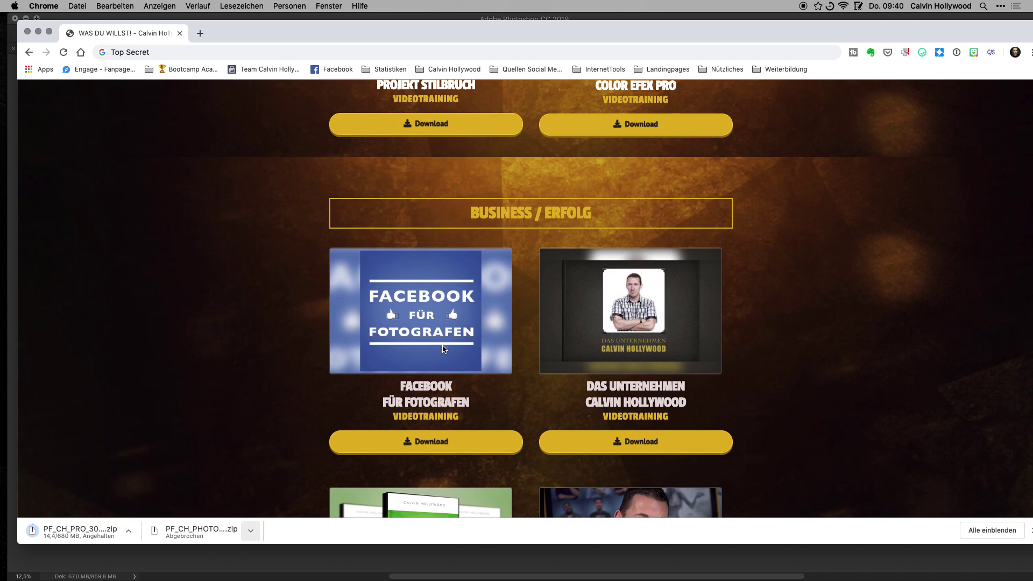
{"action": "scroll", "coordinate": [209, 298], "scroll_direction": "down", "scroll_amount": 2}
{"action": "scroll", "coordinate": [209, 302], "scroll_direction": "down", "scroll_amount": 3}
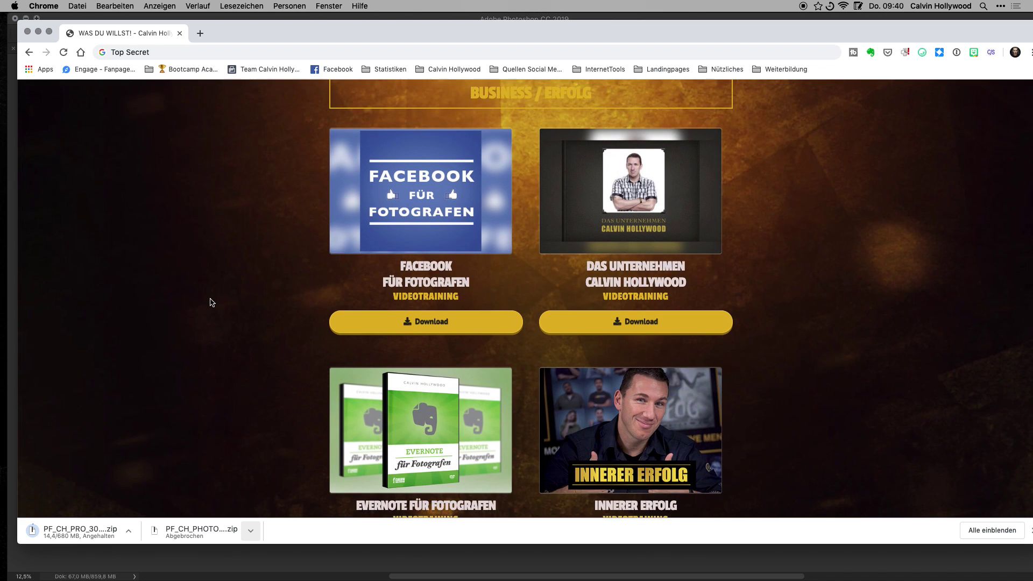
{"action": "scroll", "coordinate": [210, 303], "scroll_direction": "up", "scroll_amount": 5}
{"action": "scroll", "coordinate": [210, 302], "scroll_direction": "down", "scroll_amount": 5}
{"action": "scroll", "coordinate": [210, 302], "scroll_direction": "down", "scroll_amount": 7}
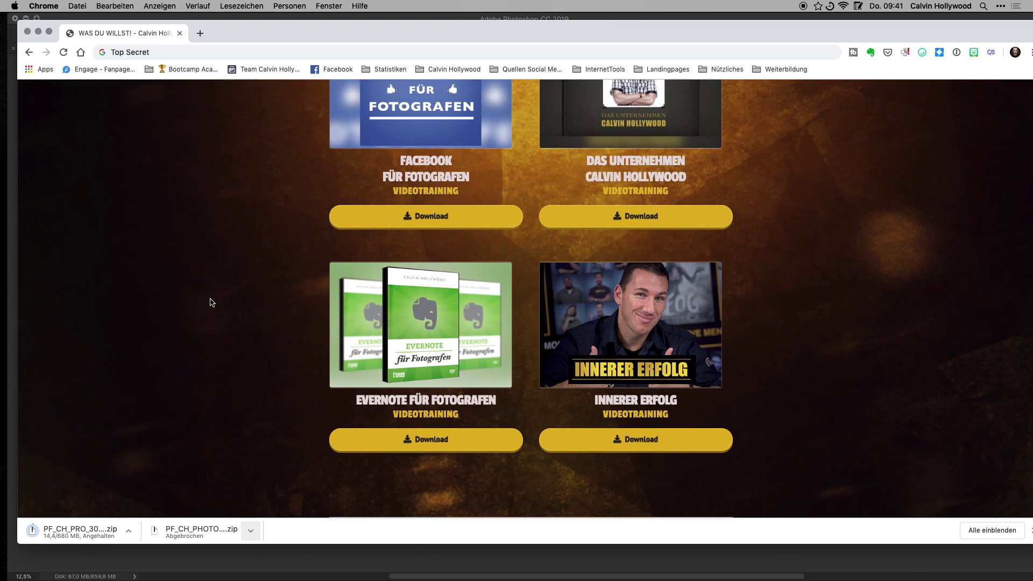
{"action": "scroll", "coordinate": [210, 302], "scroll_direction": "down", "scroll_amount": 6}
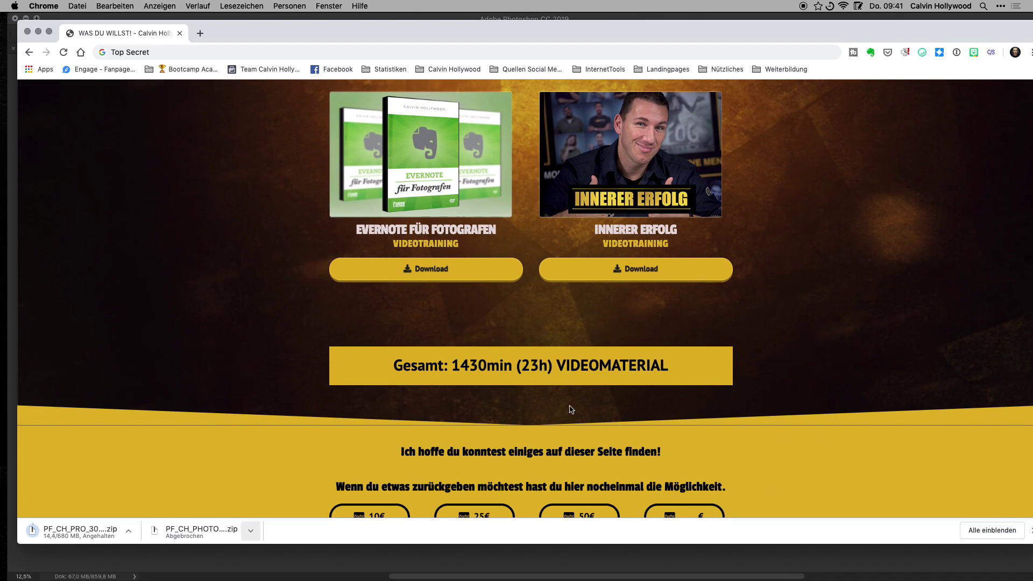
{"action": "scroll", "coordinate": [566, 396], "scroll_direction": "up", "scroll_amount": 2}
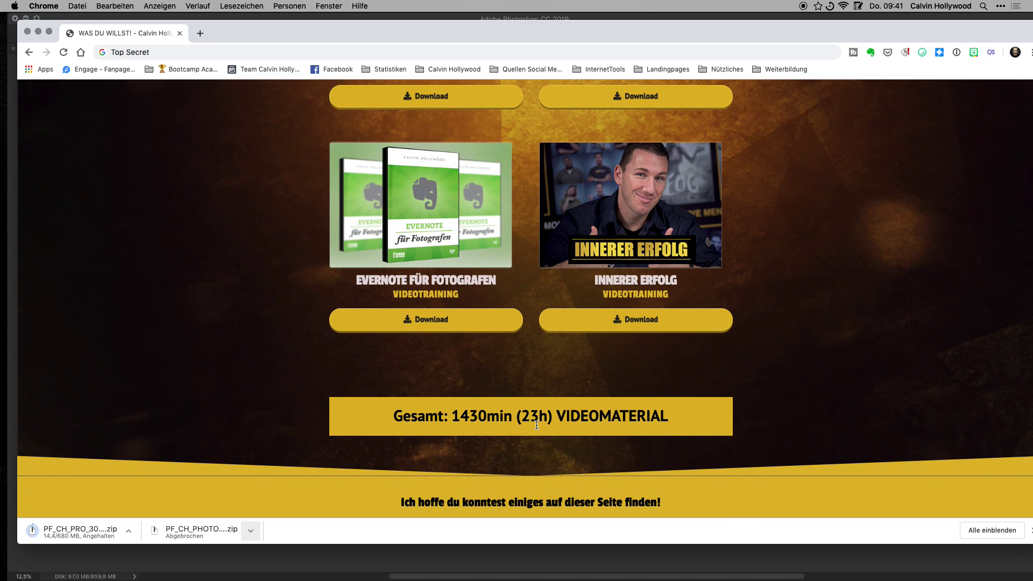
{"action": "scroll", "coordinate": [537, 425], "scroll_direction": "up", "scroll_amount": 1}
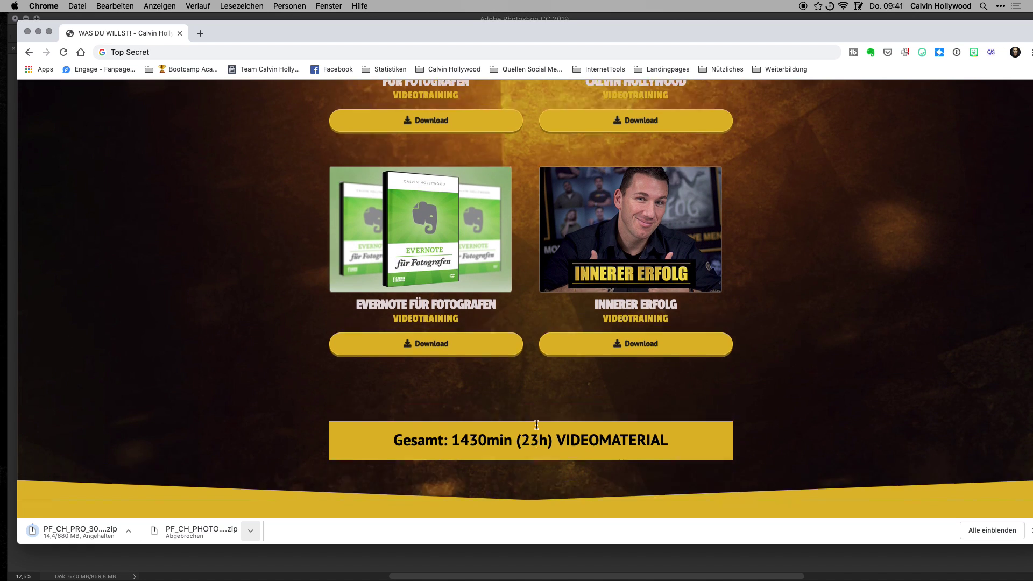
{"action": "scroll", "coordinate": [536, 425], "scroll_direction": "up", "scroll_amount": 10}
{"action": "scroll", "coordinate": [536, 425], "scroll_direction": "up", "scroll_amount": 5}
{"action": "scroll", "coordinate": [536, 425], "scroll_direction": "up", "scroll_amount": 7}
{"action": "scroll", "coordinate": [536, 428], "scroll_direction": "up", "scroll_amount": 7}
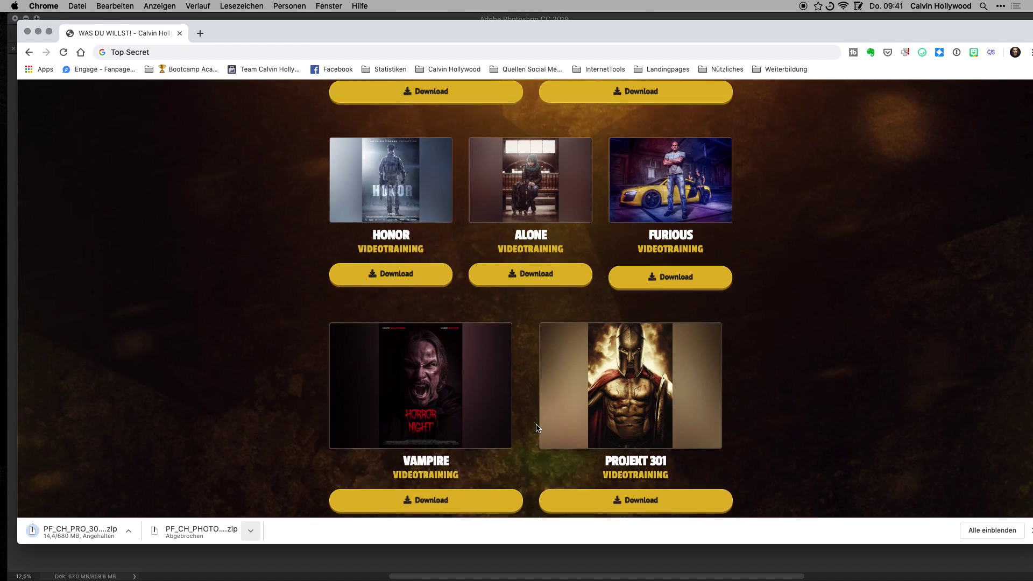
{"action": "scroll", "coordinate": [536, 428], "scroll_direction": "up", "scroll_amount": 3}
{"action": "scroll", "coordinate": [536, 428], "scroll_direction": "up", "scroll_amount": 8}
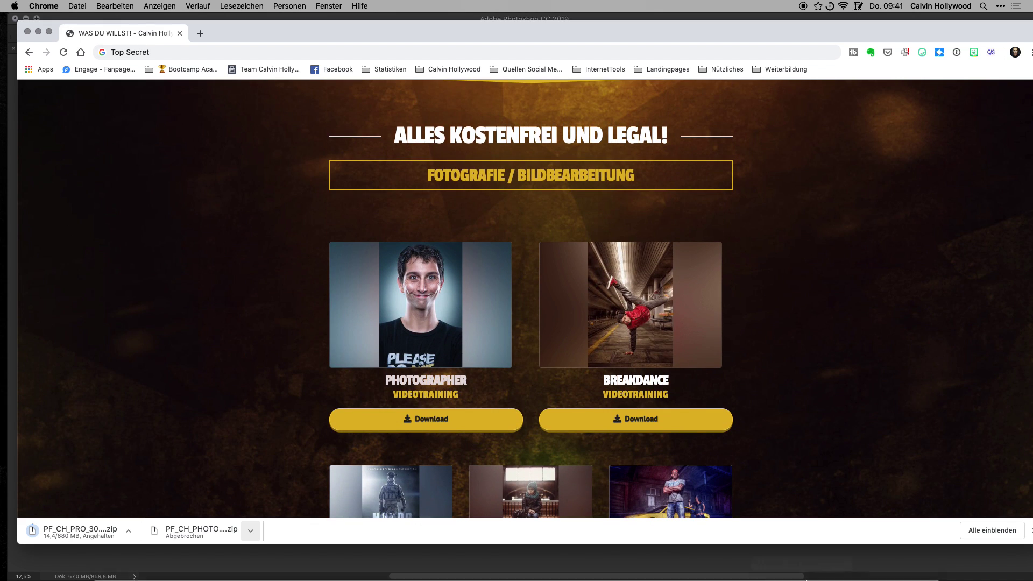
{"action": "left_click", "coordinate": [835, 576]}
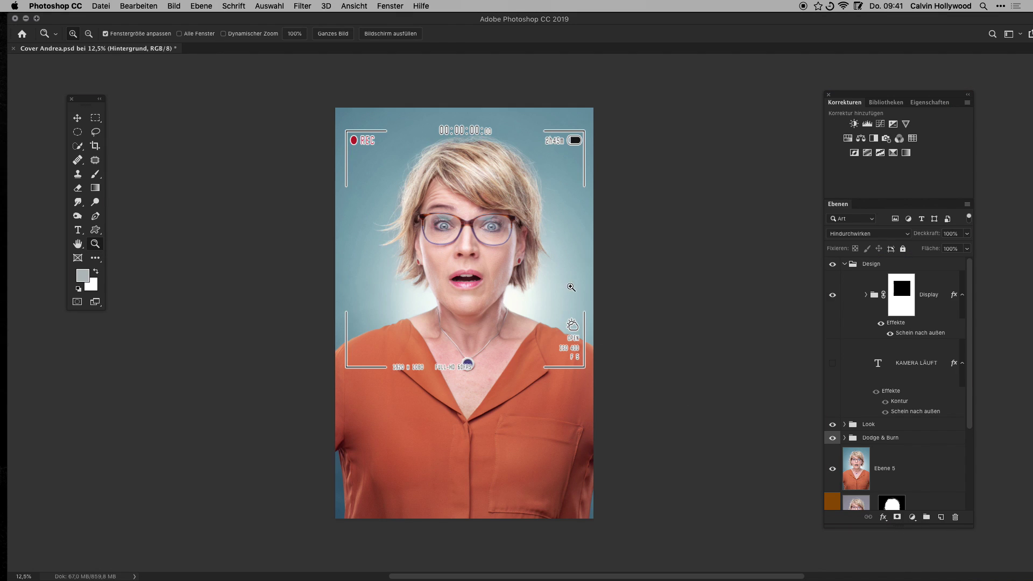
{"action": "mouse_move", "coordinate": [766, 558]}
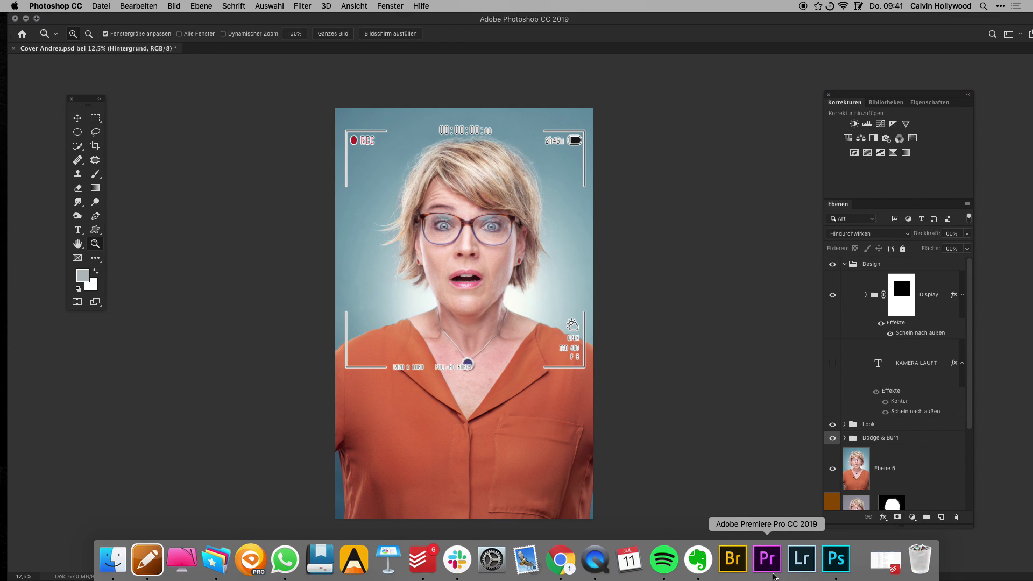
Bring the Chrome downloads page forward and scroll down to its footer.
{"action": "left_click", "coordinate": [559, 562]}
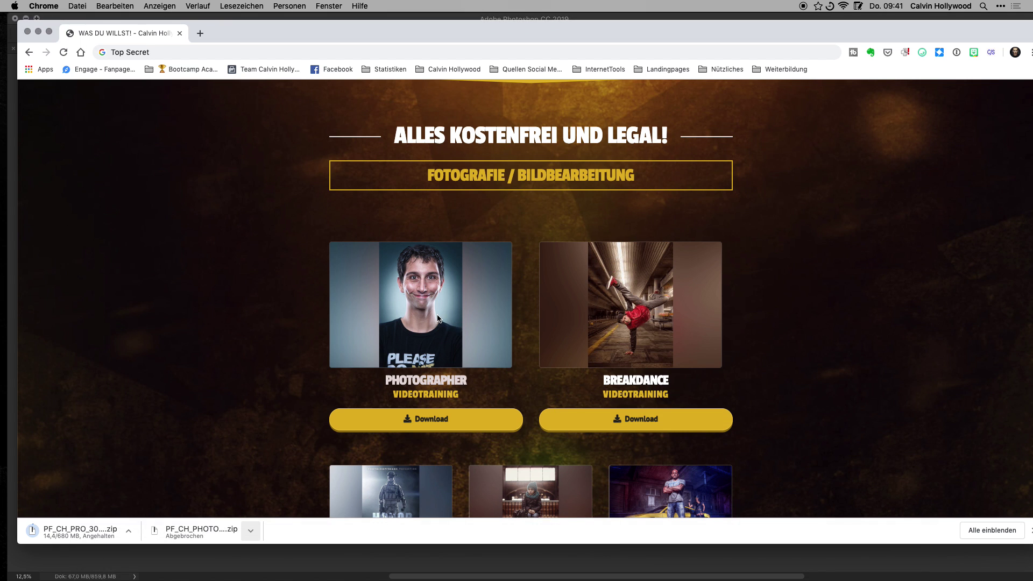
{"action": "scroll", "coordinate": [437, 316], "scroll_direction": "down", "scroll_amount": 5}
{"action": "scroll", "coordinate": [438, 316], "scroll_direction": "down", "scroll_amount": 6}
{"action": "scroll", "coordinate": [438, 318], "scroll_direction": "down", "scroll_amount": 10}
{"action": "scroll", "coordinate": [438, 318], "scroll_direction": "down", "scroll_amount": 5}
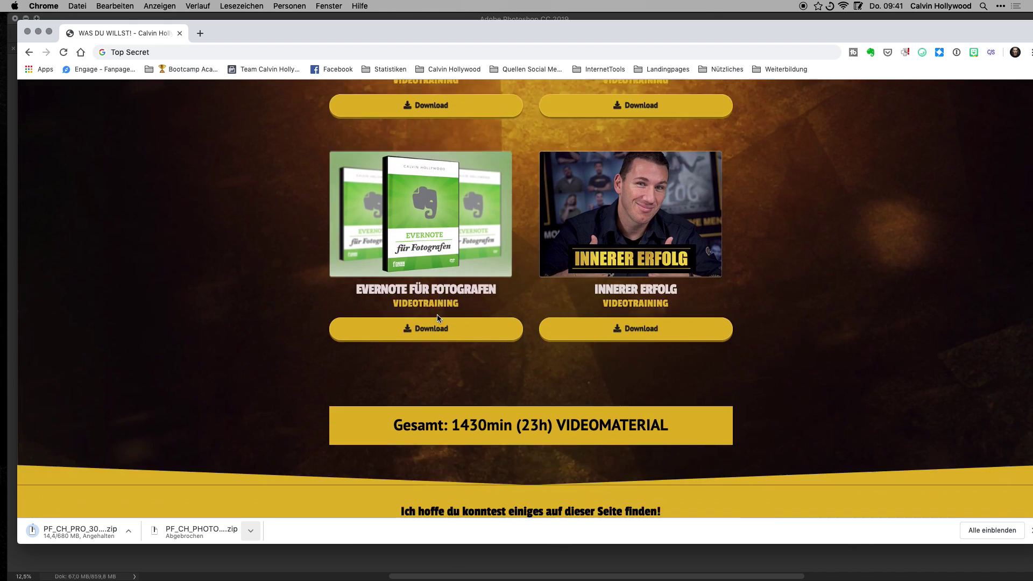
{"action": "scroll", "coordinate": [437, 315], "scroll_direction": "down", "scroll_amount": 4}
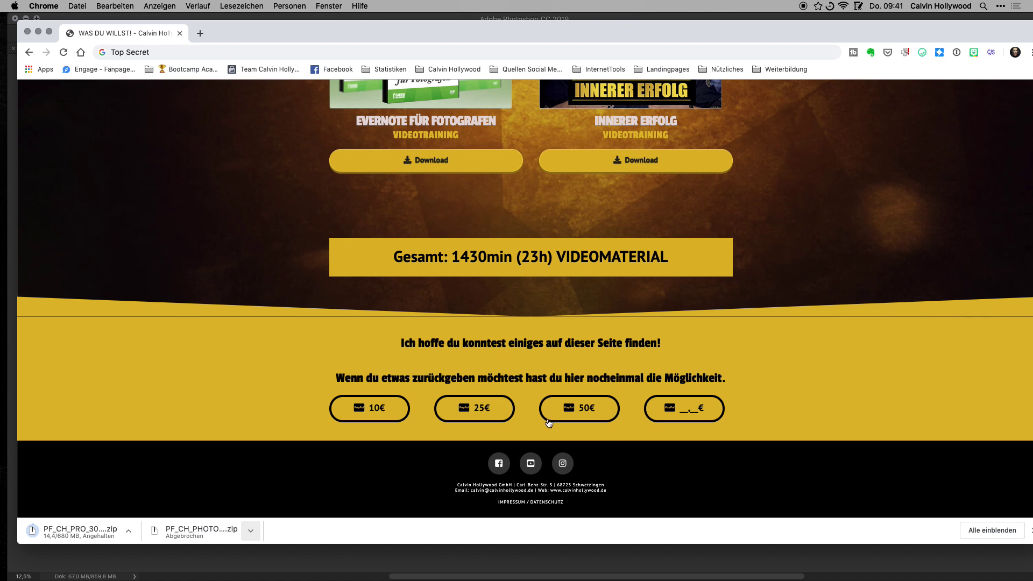
Scroll back to the top showing the WAS DU WILLST! header and intro video.
{"action": "scroll", "coordinate": [352, 258], "scroll_direction": "up", "scroll_amount": 5}
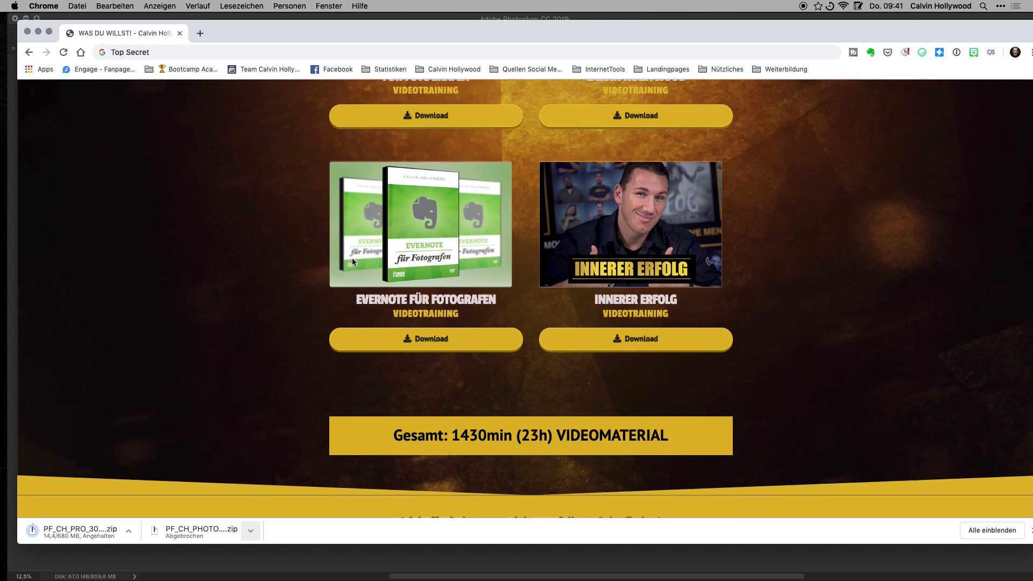
{"action": "scroll", "coordinate": [353, 259], "scroll_direction": "up", "scroll_amount": 1}
{"action": "scroll", "coordinate": [352, 262], "scroll_direction": "up", "scroll_amount": 5}
{"action": "scroll", "coordinate": [353, 262], "scroll_direction": "up", "scroll_amount": 5}
{"action": "scroll", "coordinate": [353, 262], "scroll_direction": "up", "scroll_amount": 5}
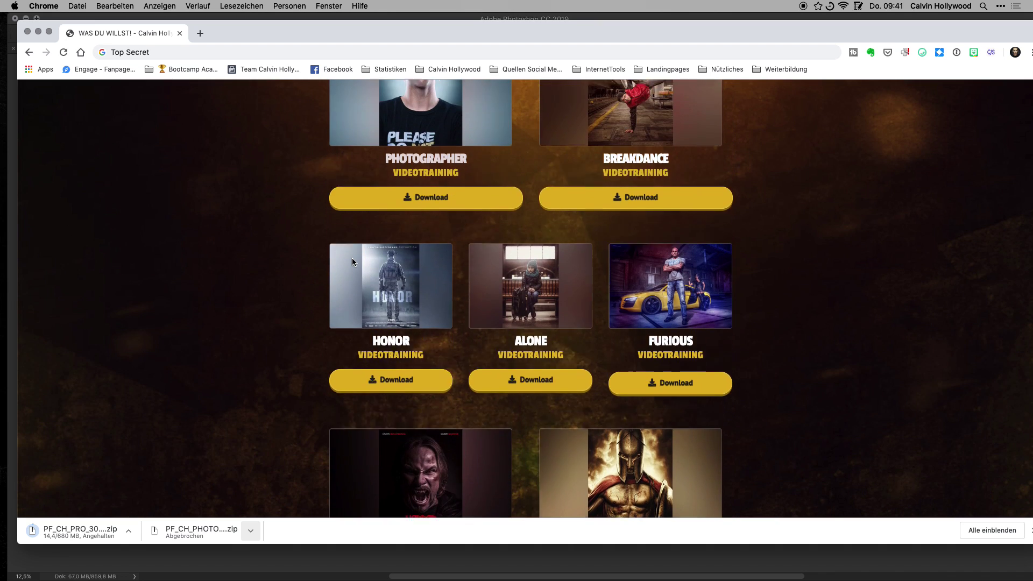
{"action": "scroll", "coordinate": [353, 262], "scroll_direction": "up", "scroll_amount": 5}
{"action": "scroll", "coordinate": [353, 261], "scroll_direction": "up", "scroll_amount": 5}
{"action": "scroll", "coordinate": [353, 262], "scroll_direction": "up", "scroll_amount": 3}
{"action": "scroll", "coordinate": [353, 262], "scroll_direction": "up", "scroll_amount": 1}
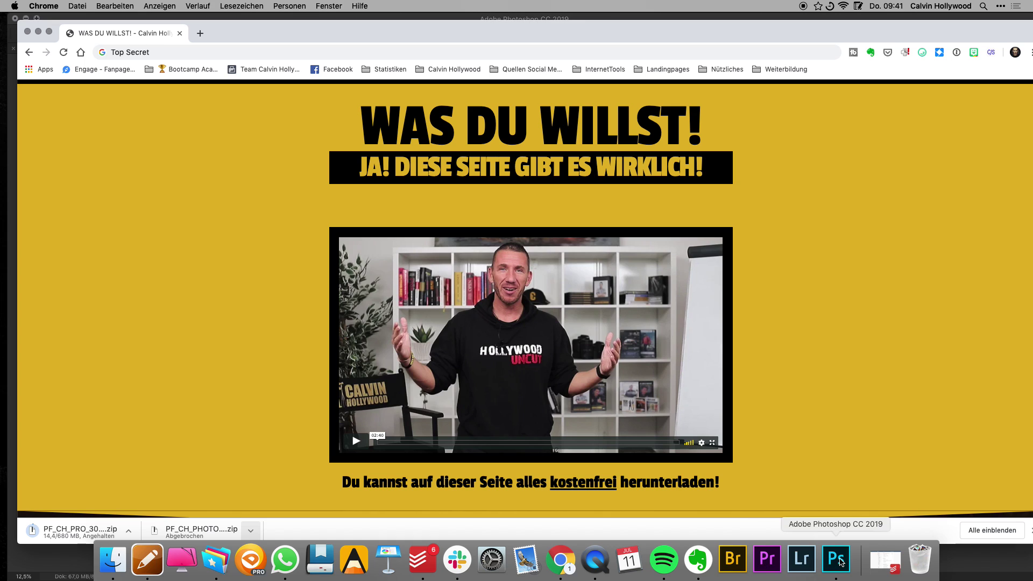
Switch back to the Photoshop cover showing the viewfinder overlay and Design layers.
{"action": "left_click", "coordinate": [837, 560]}
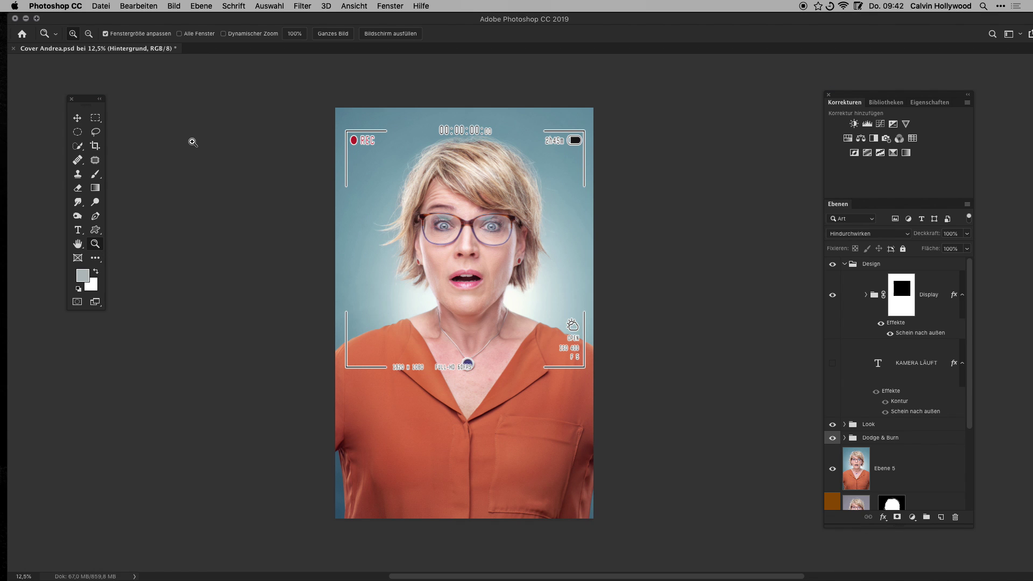